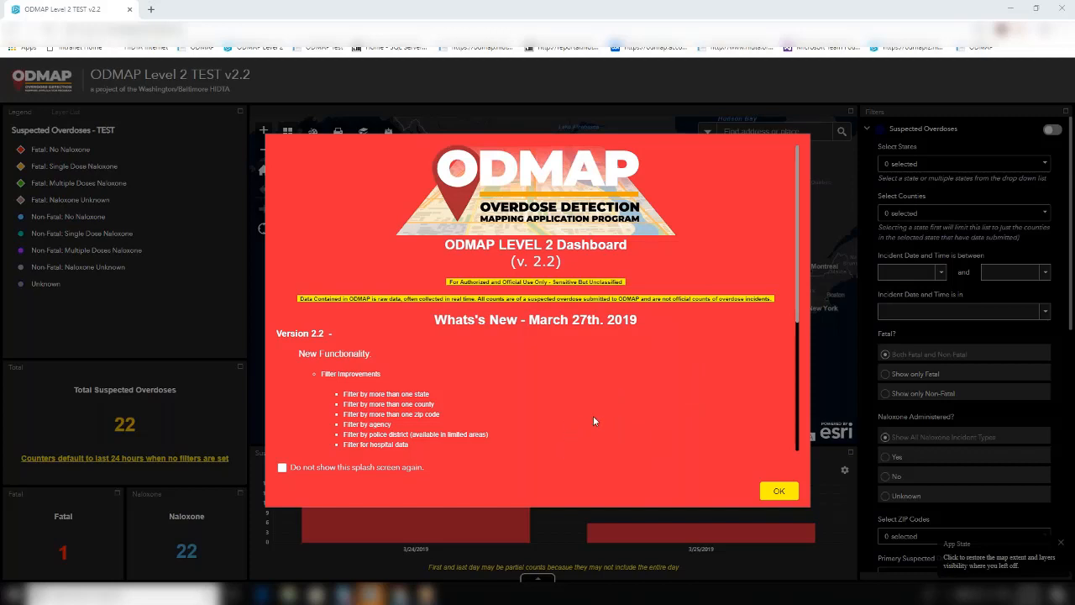
- Dismiss the What's New splash screen and stop it from showing again
click(281, 470)
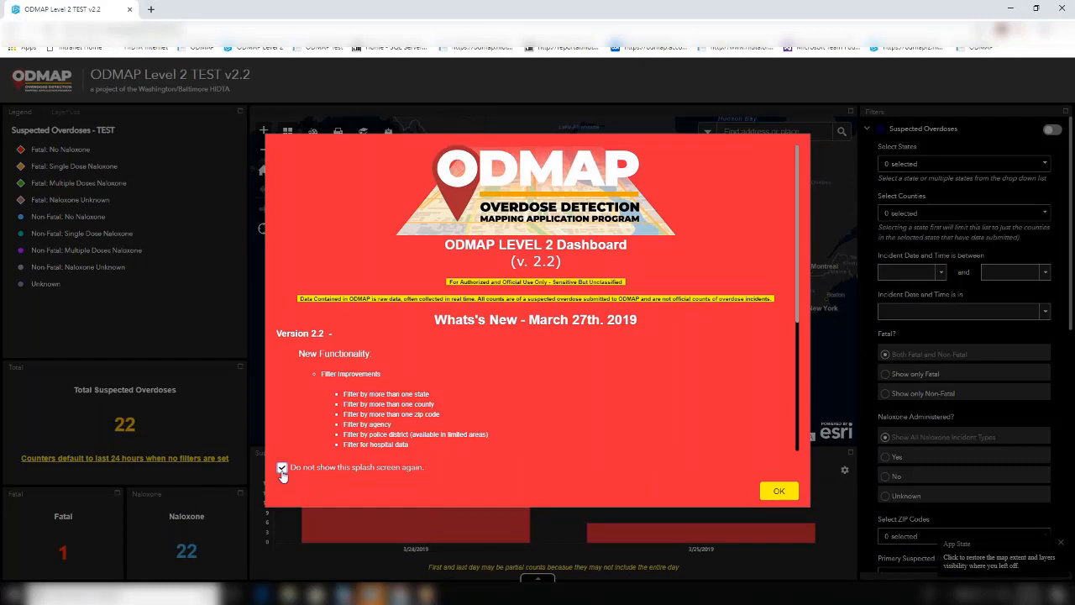
click(781, 495)
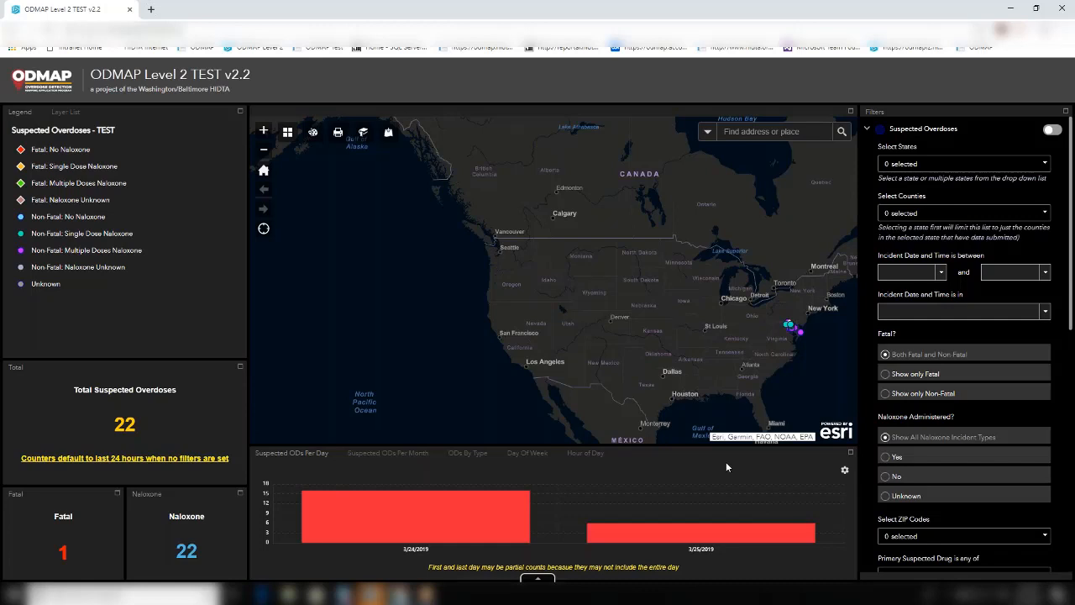
- Select MD and NY as the states and enable the Suspected Overdoses filter
click(1030, 165)
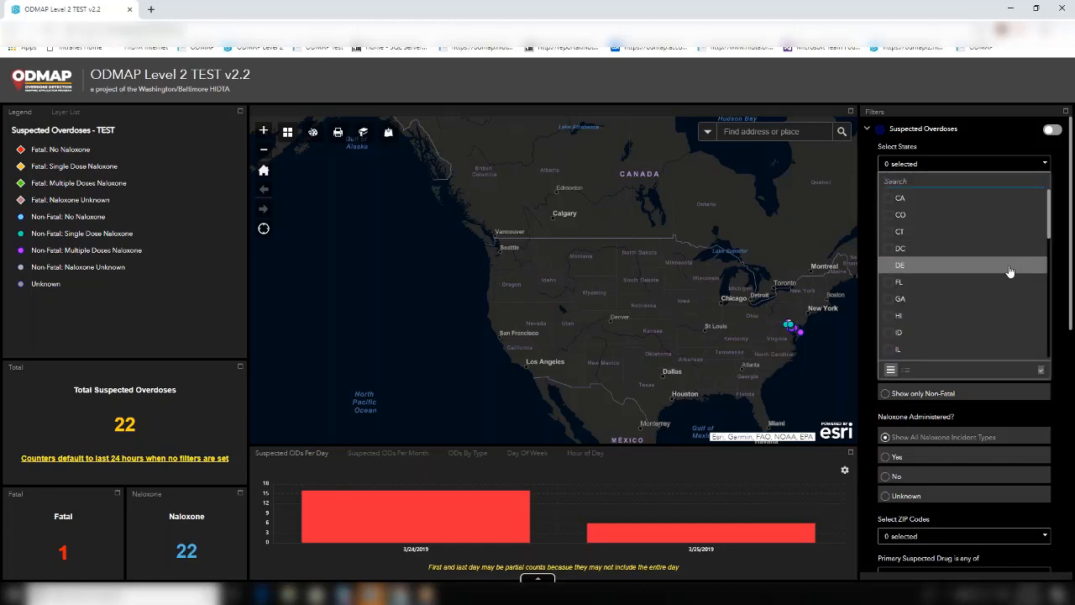
scroll(1008, 273, down, 2)
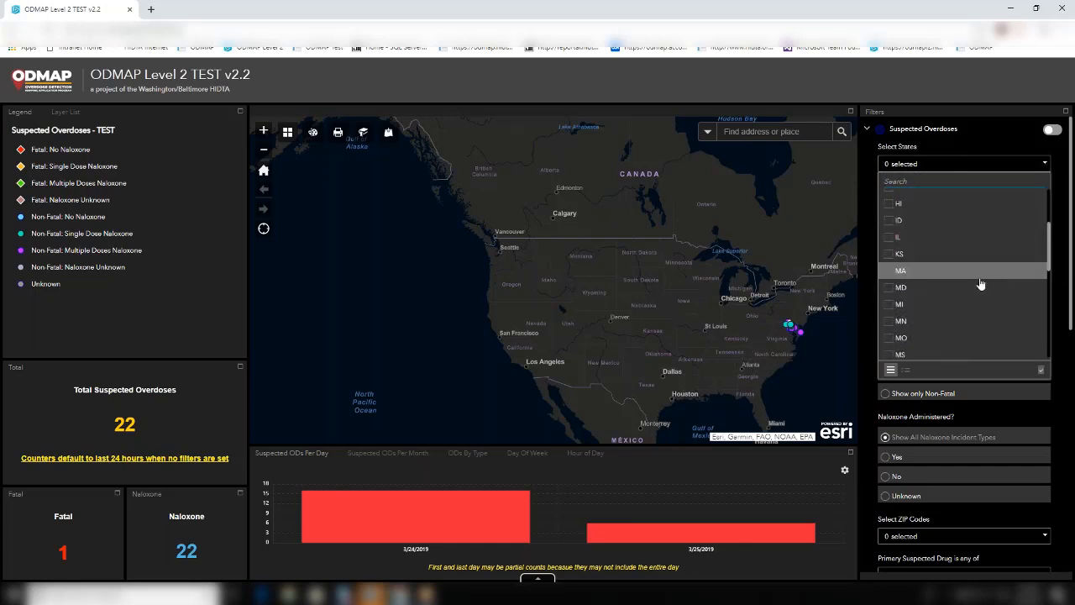
click(892, 289)
scroll(919, 299, down, 1)
scroll(919, 300, down, 1)
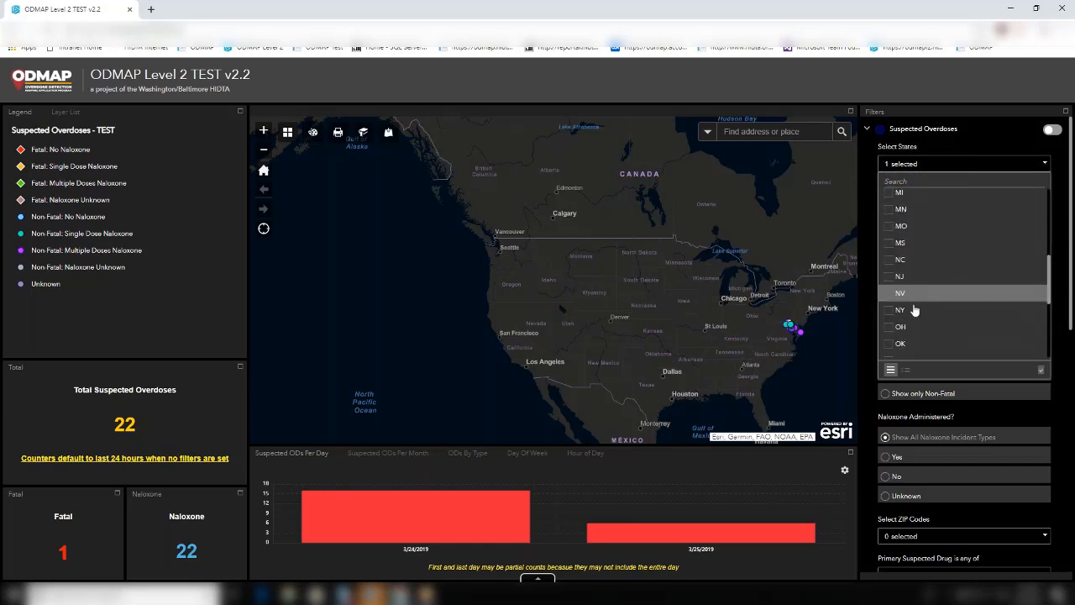
click(888, 312)
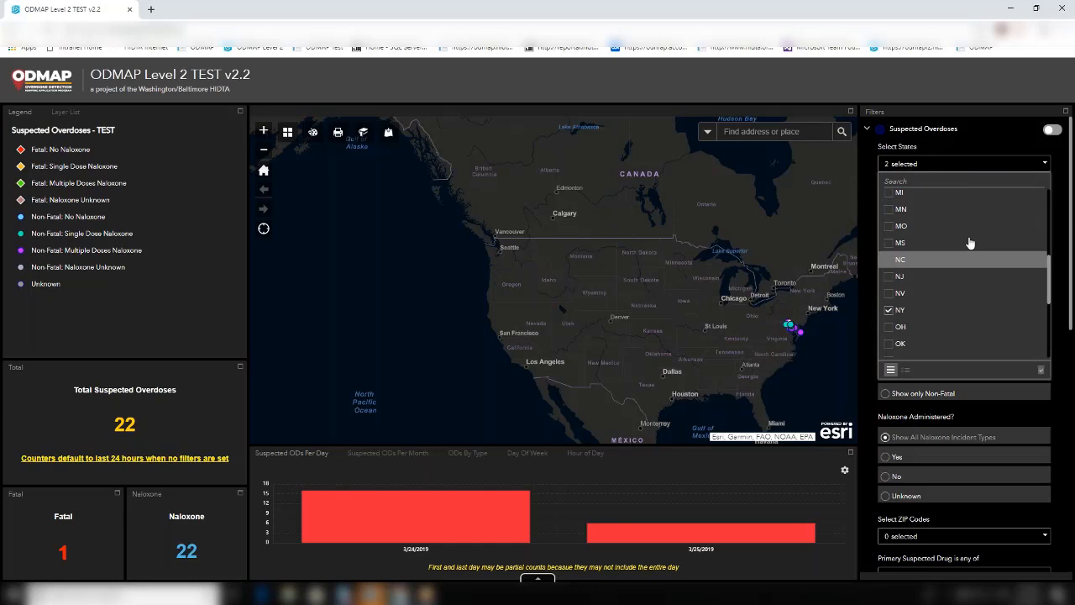
click(1050, 131)
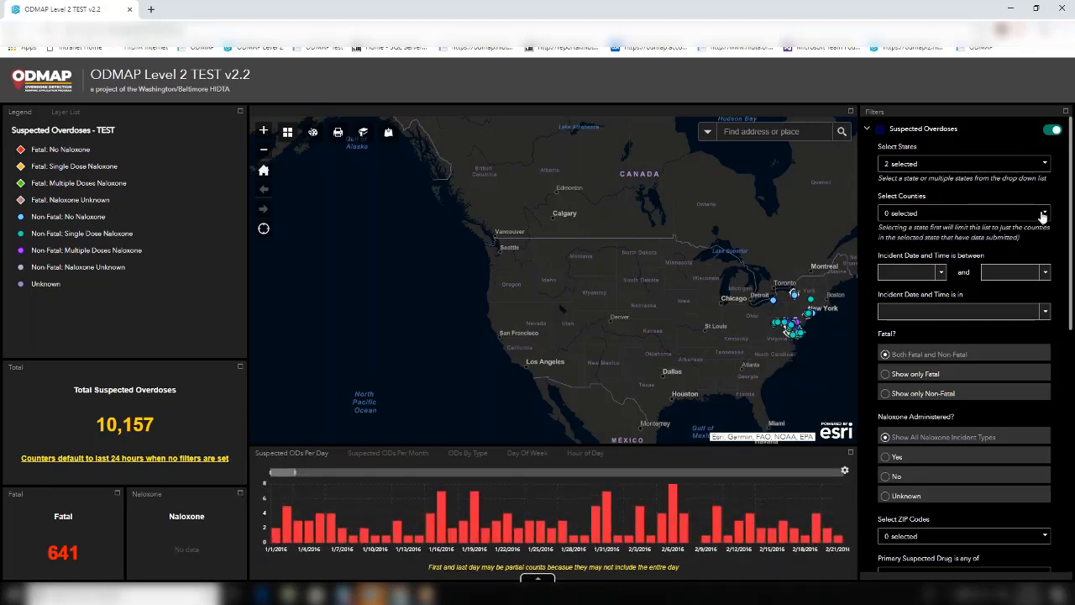
- Check the county choices for the selected states, and clear the whole state selection
click(1042, 216)
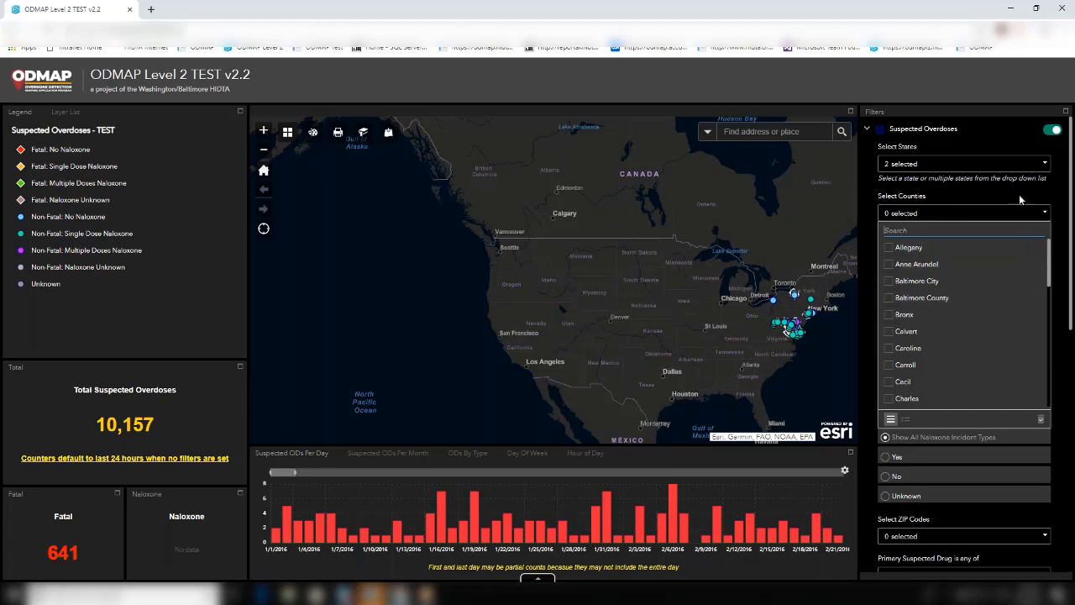
click(1042, 192)
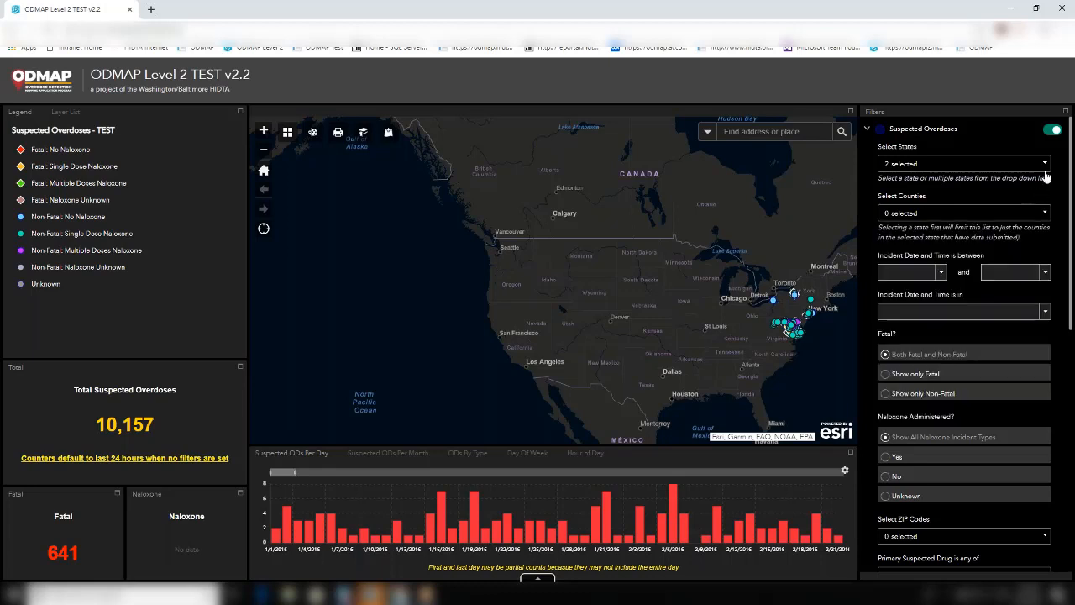
click(1045, 168)
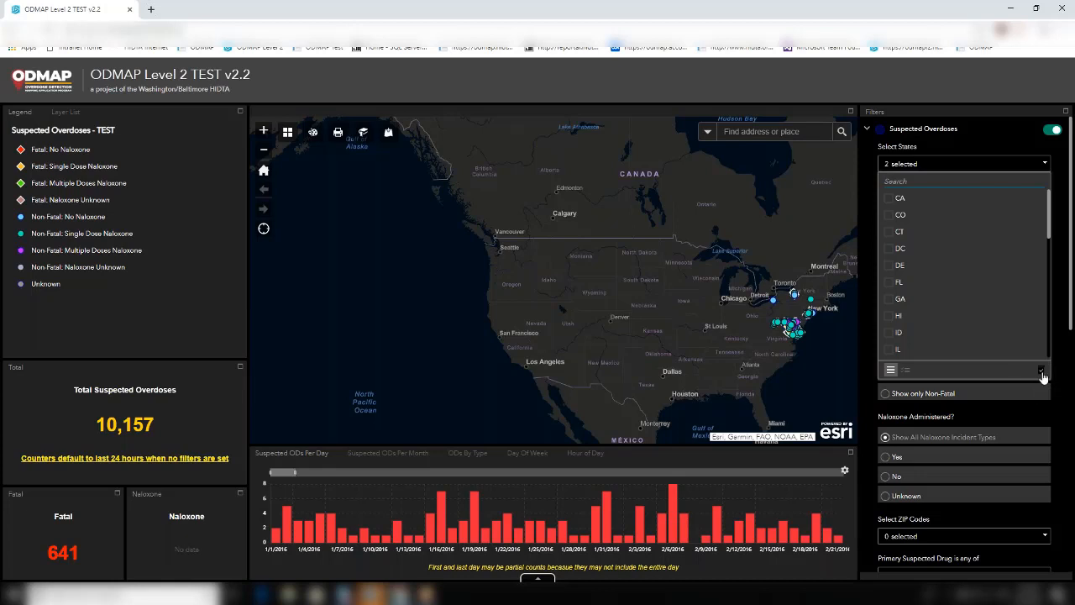
click(1042, 374)
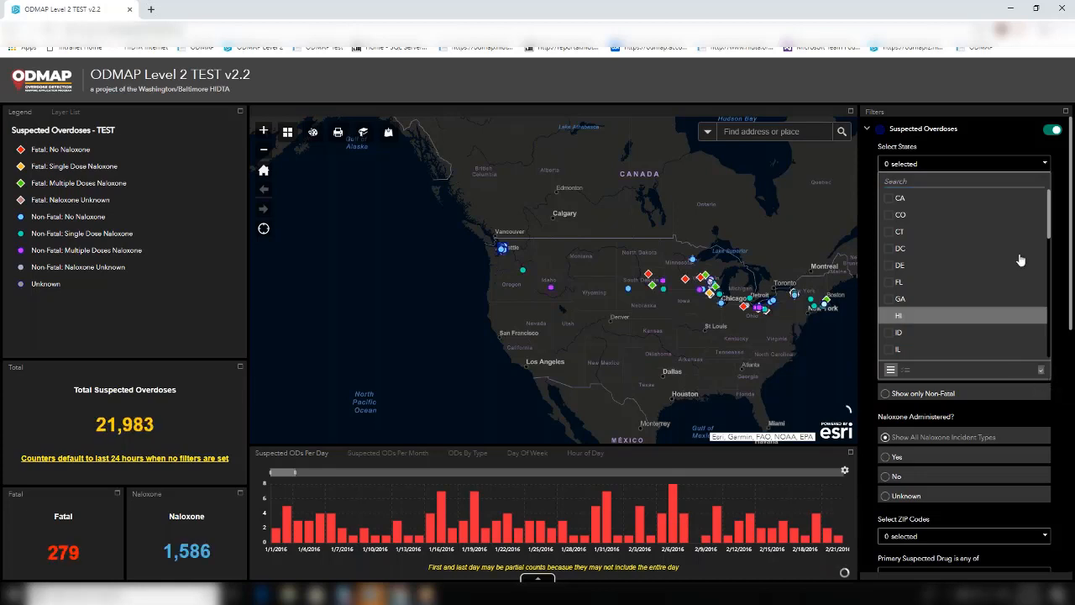
click(1046, 163)
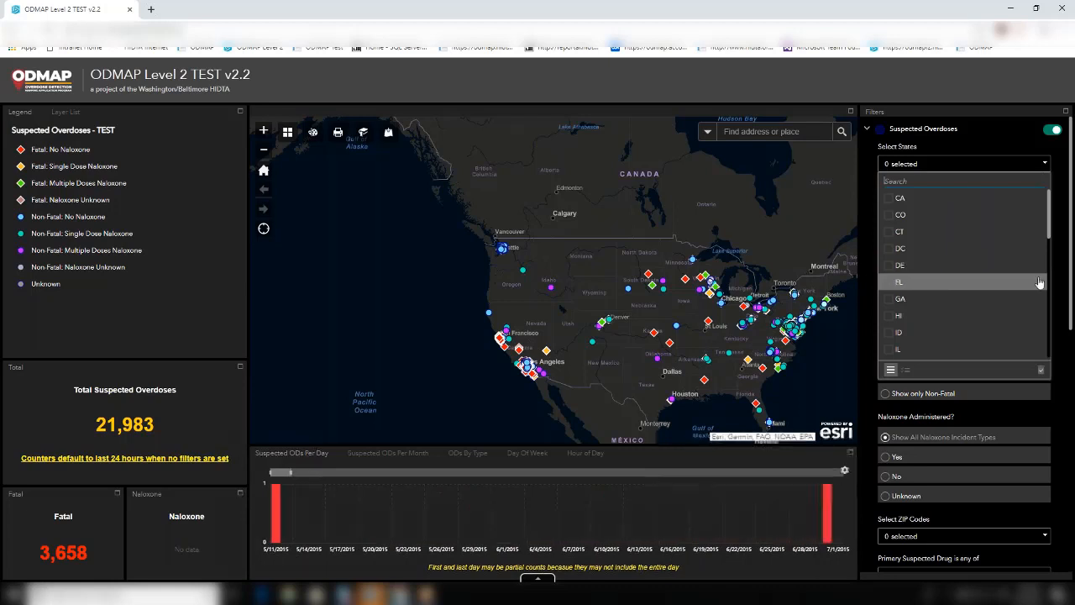
click(1060, 281)
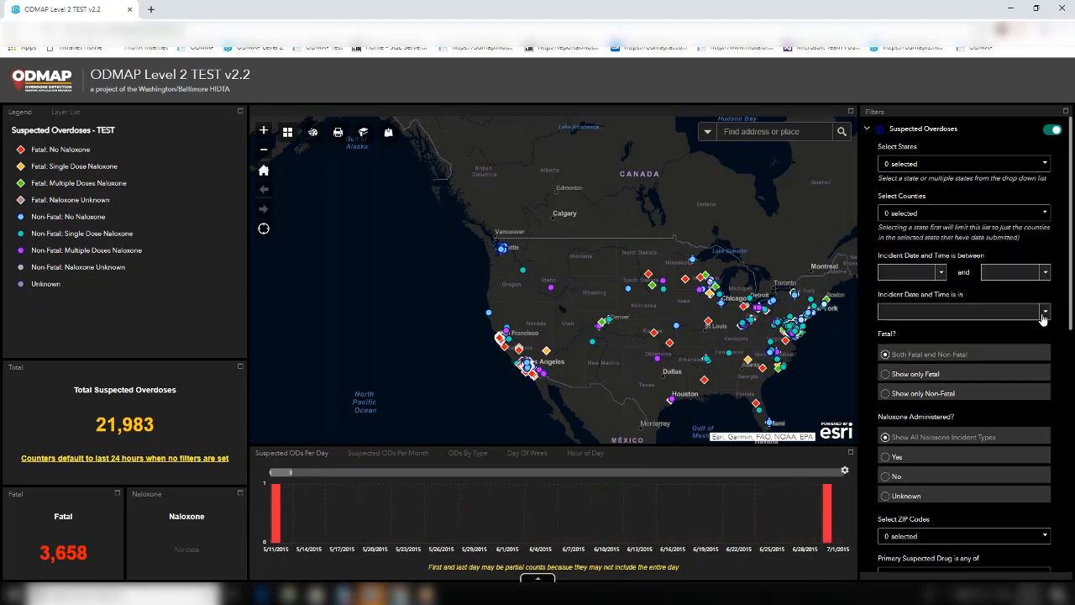
- Examine the relative incident date options and the fatality and naloxone filters
click(1044, 311)
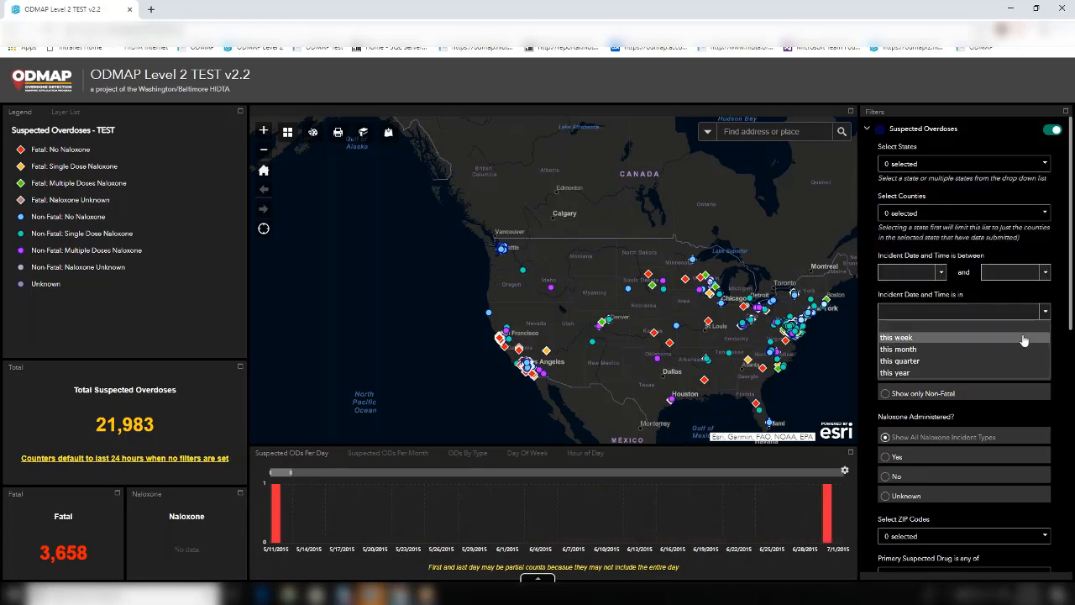
click(1054, 298)
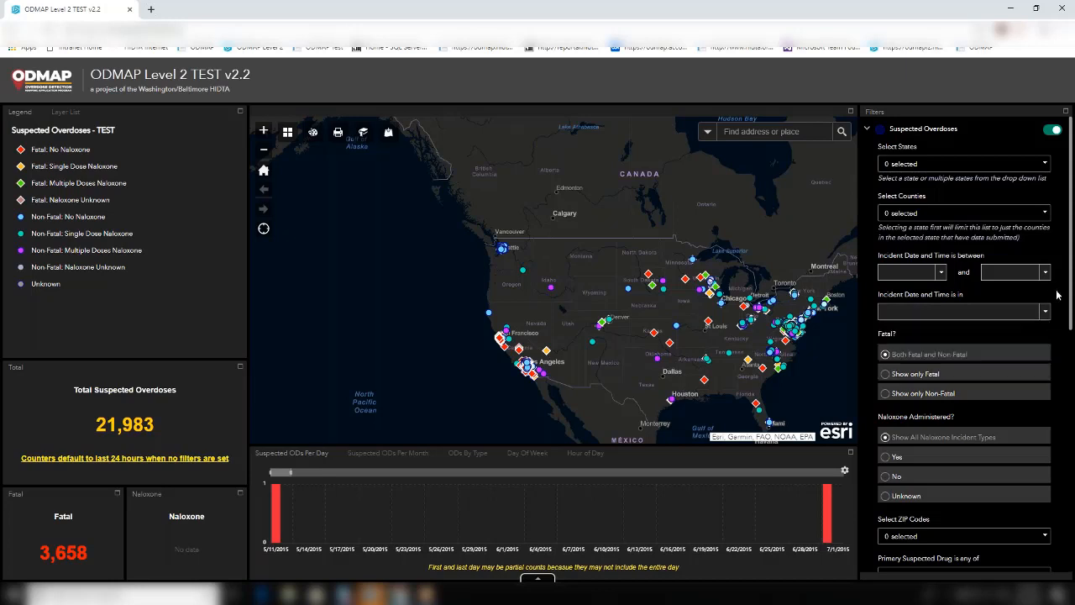
scroll(1050, 311, down, 2)
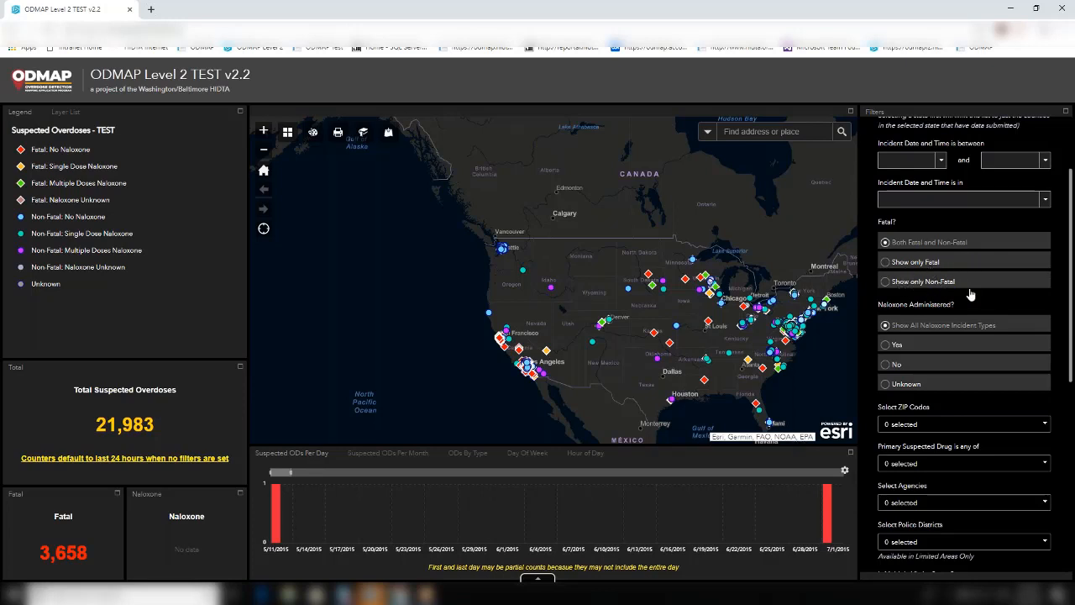
scroll(1017, 289, down, 2)
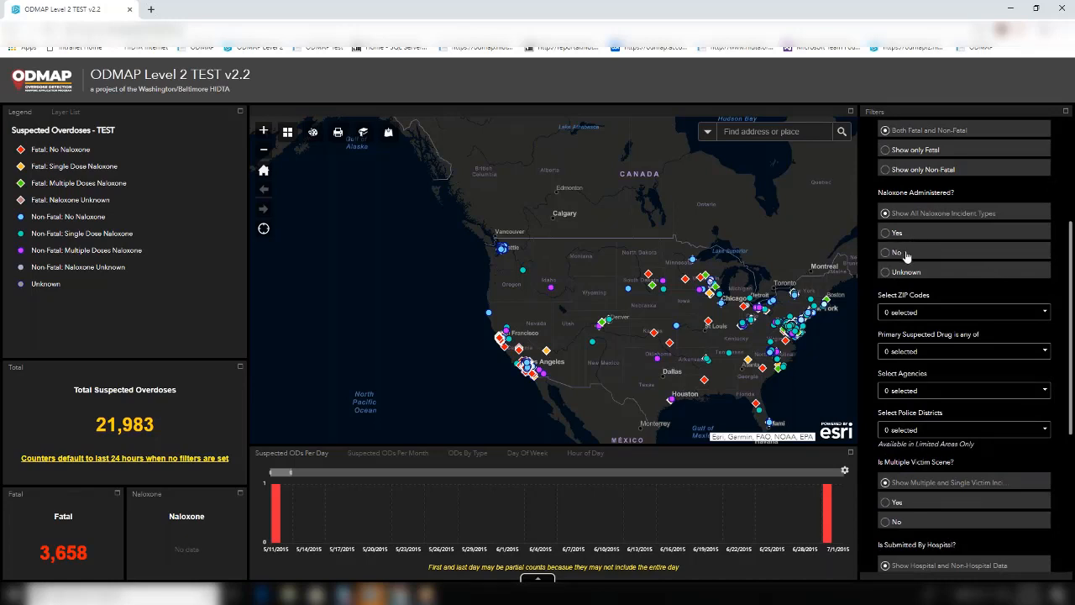
scroll(1018, 285, up, 3)
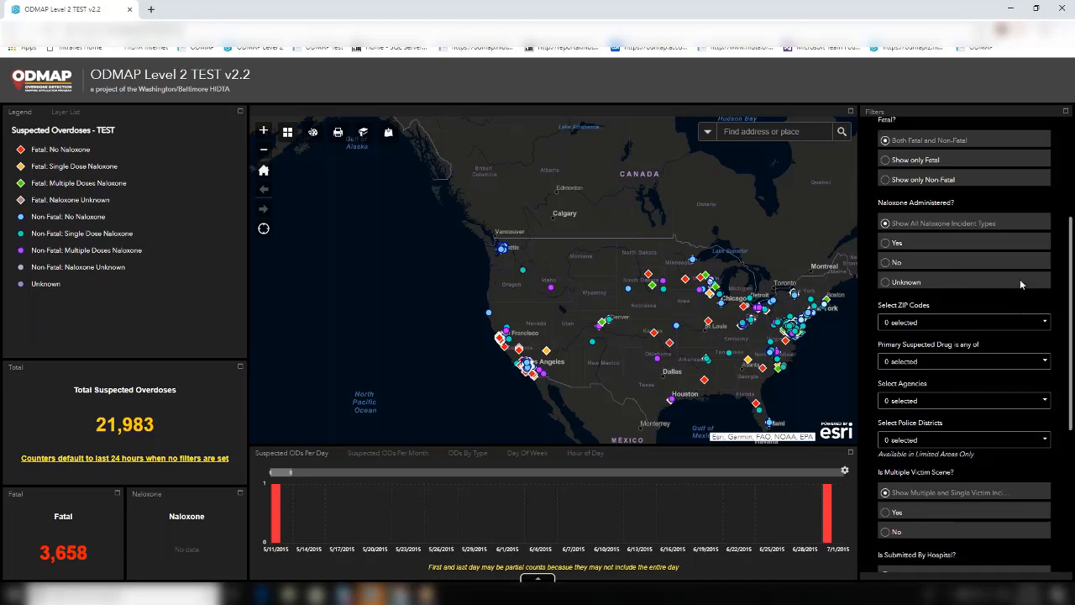
- Filter the suspected overdoses to the state MD and view the ZIP codes offered for it
click(1041, 162)
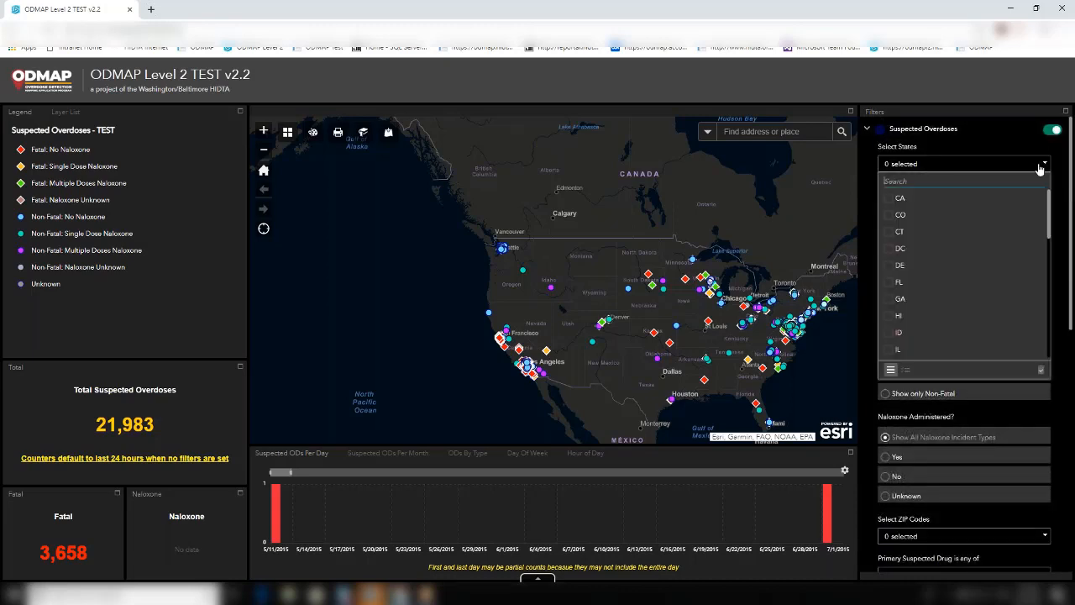
scroll(920, 269, down, 2)
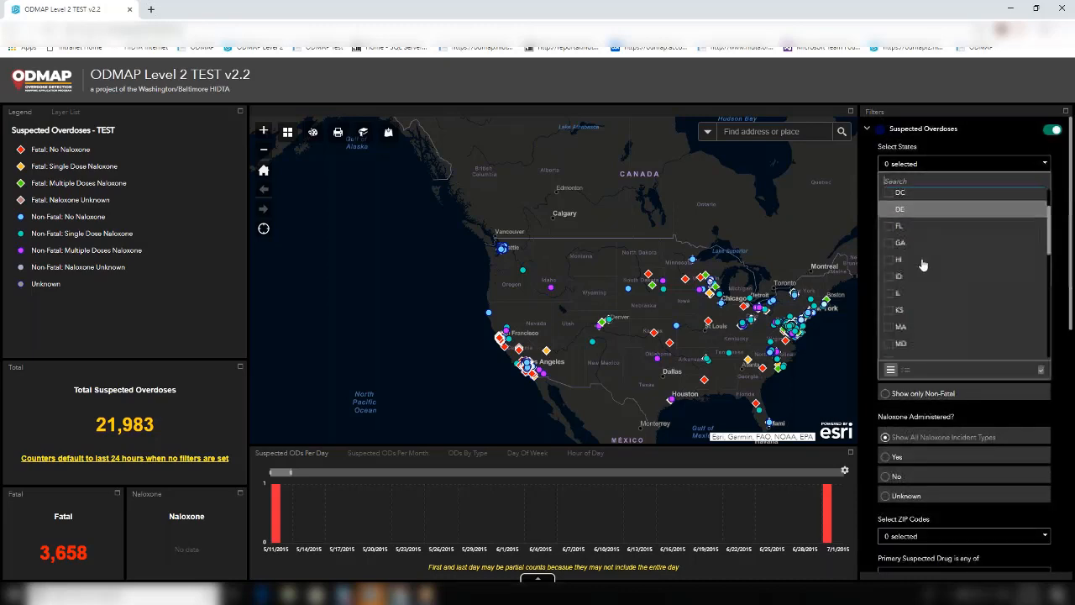
click(903, 344)
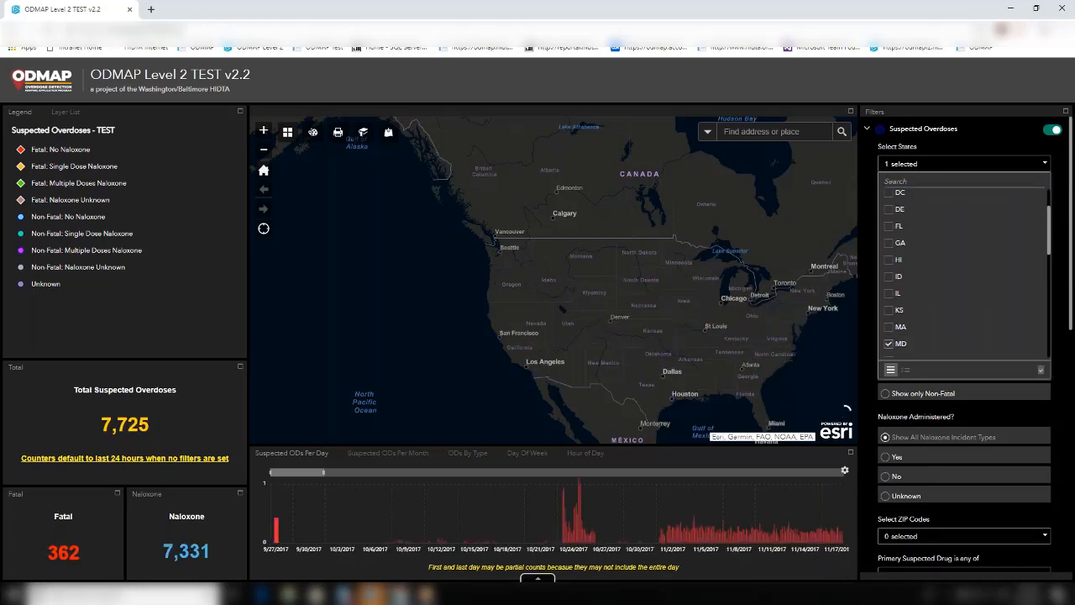
click(1060, 177)
scroll(1017, 310, down, 2)
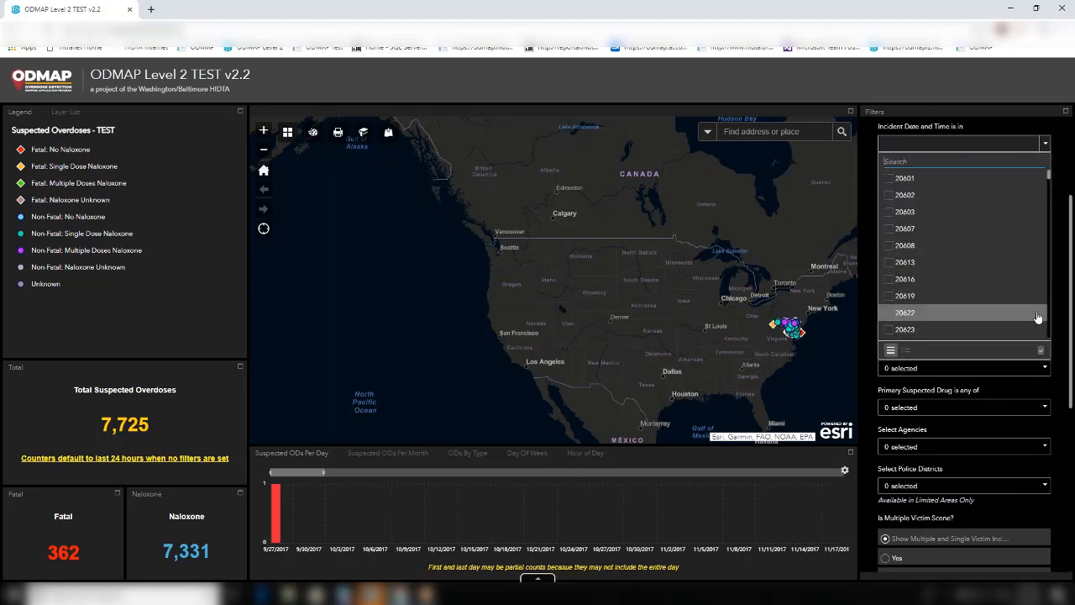
- Clear the MD selection from the state filter
scroll(1008, 305, up, 4)
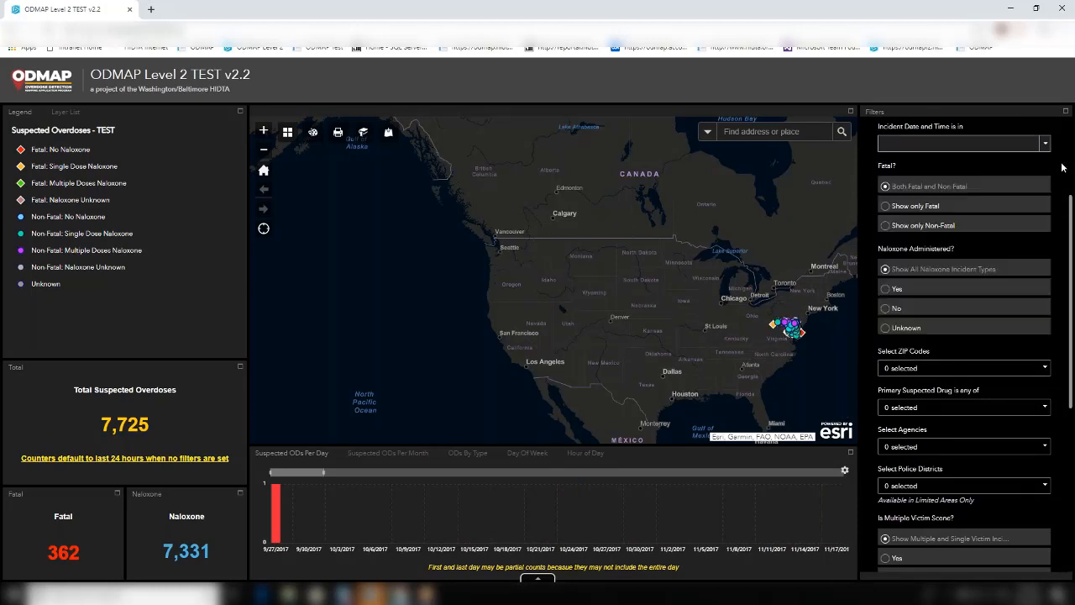
click(1045, 164)
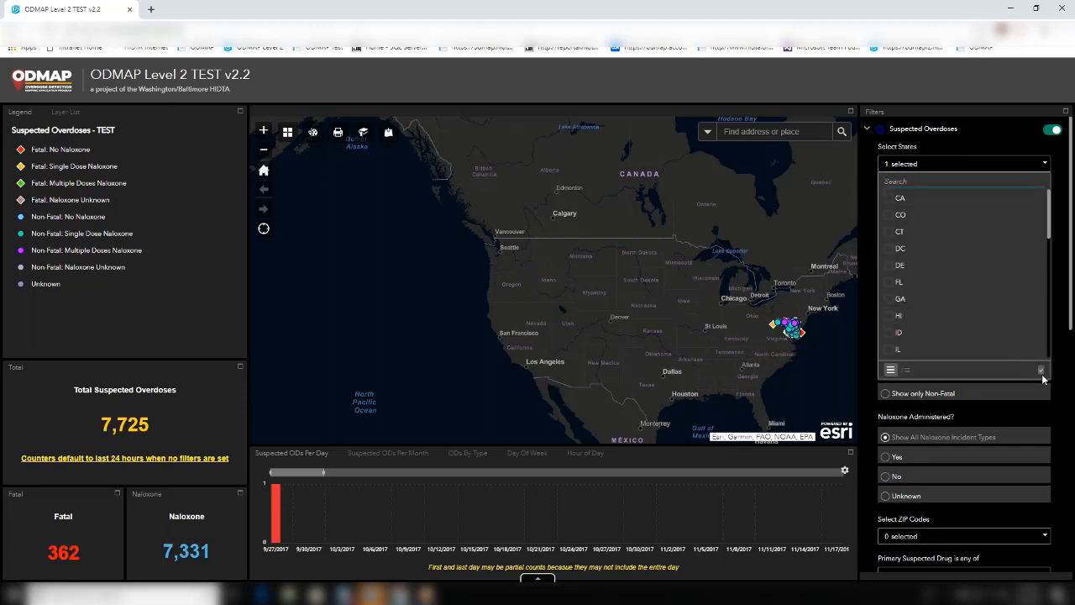
click(1041, 369)
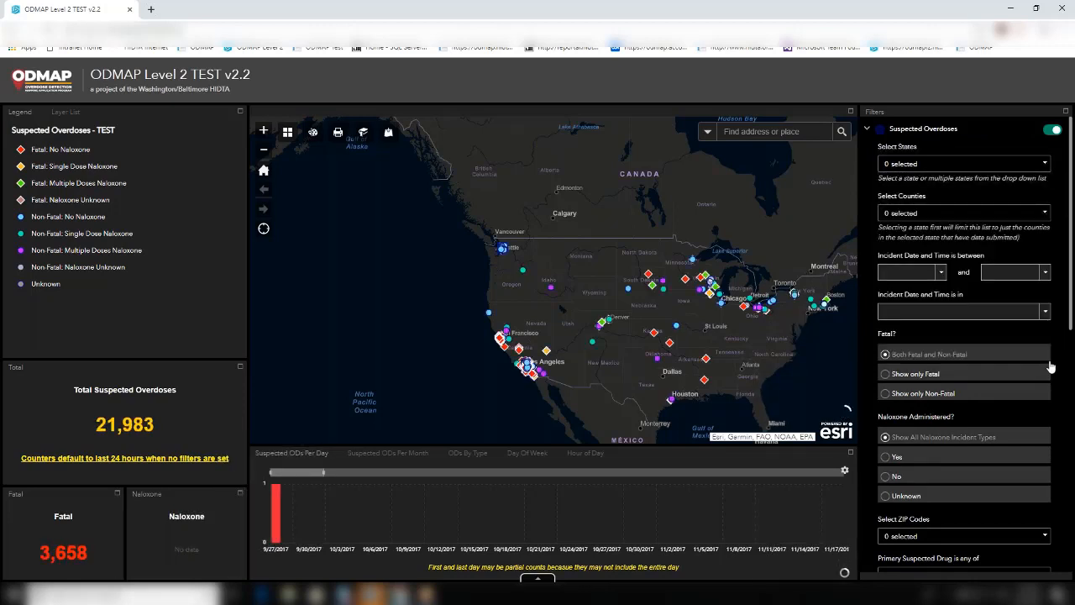
- Filter the suspected overdoses by a single primary suspected drug
scroll(1070, 289, down, 3)
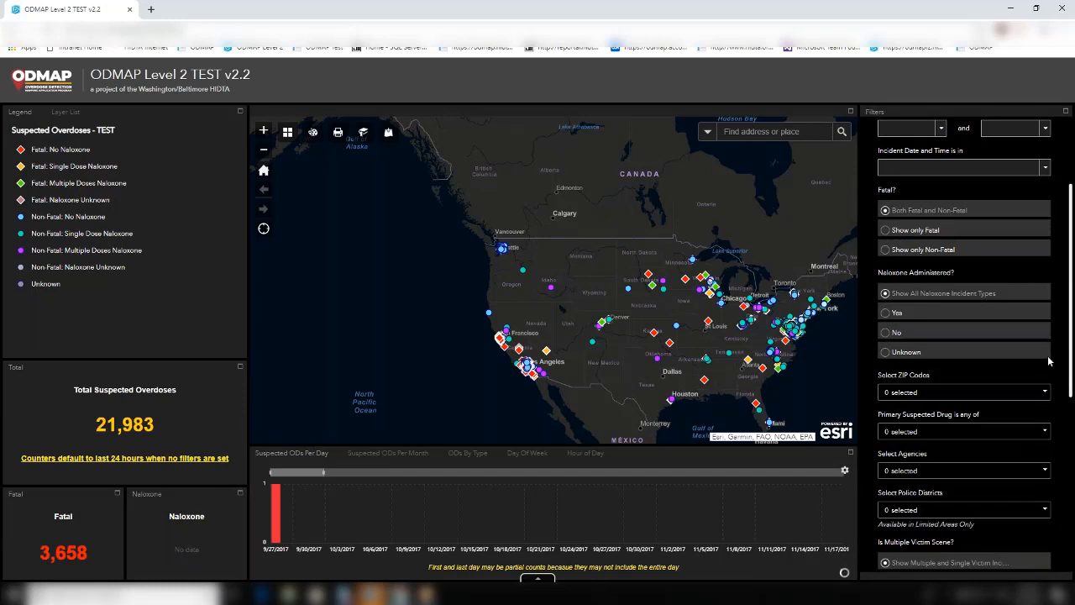
scroll(1036, 416, down, 1)
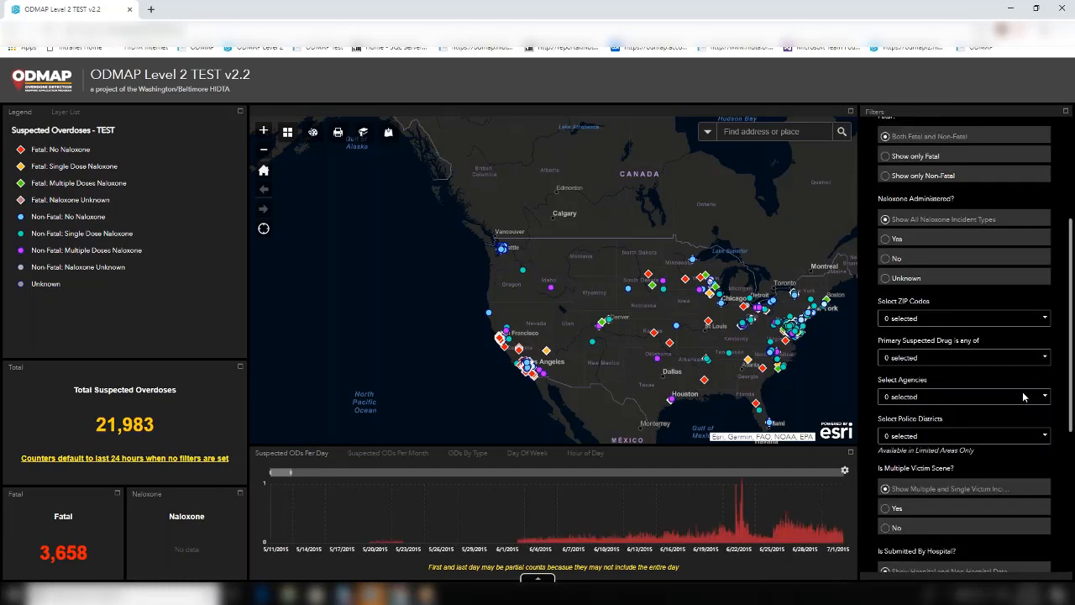
scroll(1022, 397, down, 1)
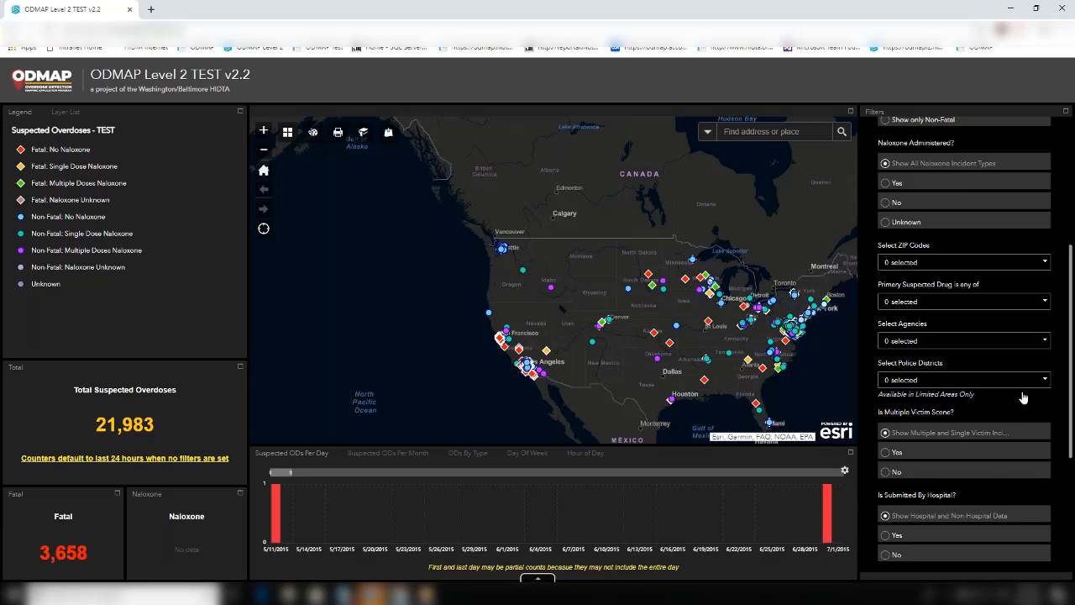
click(1044, 304)
click(1008, 341)
click(1056, 301)
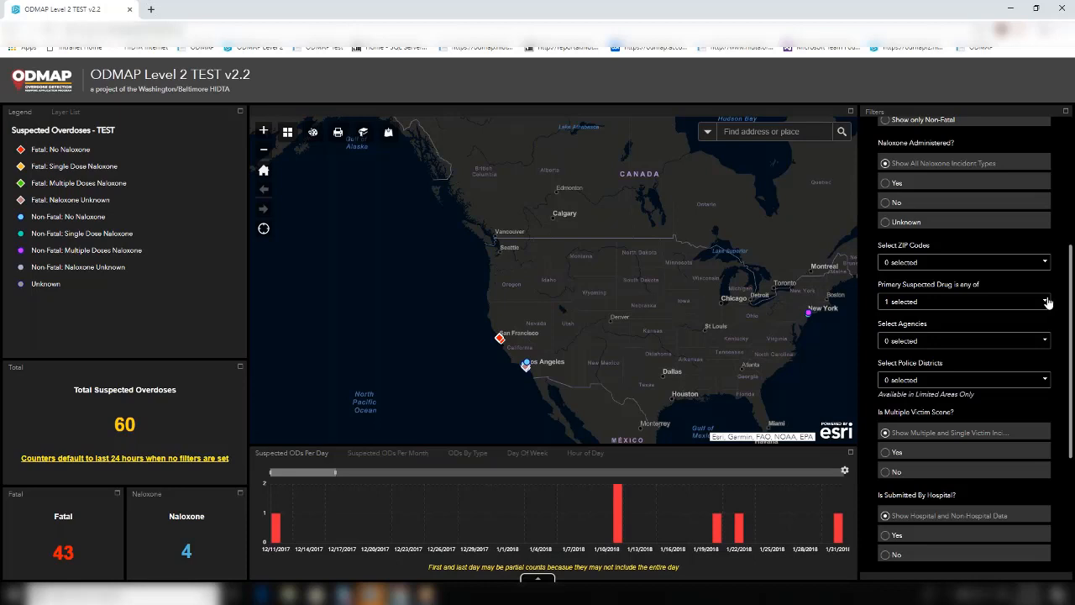
- Limit the suspected overdoses to Maryland by selecting MD in the state filter
scroll(930, 330, down, 3)
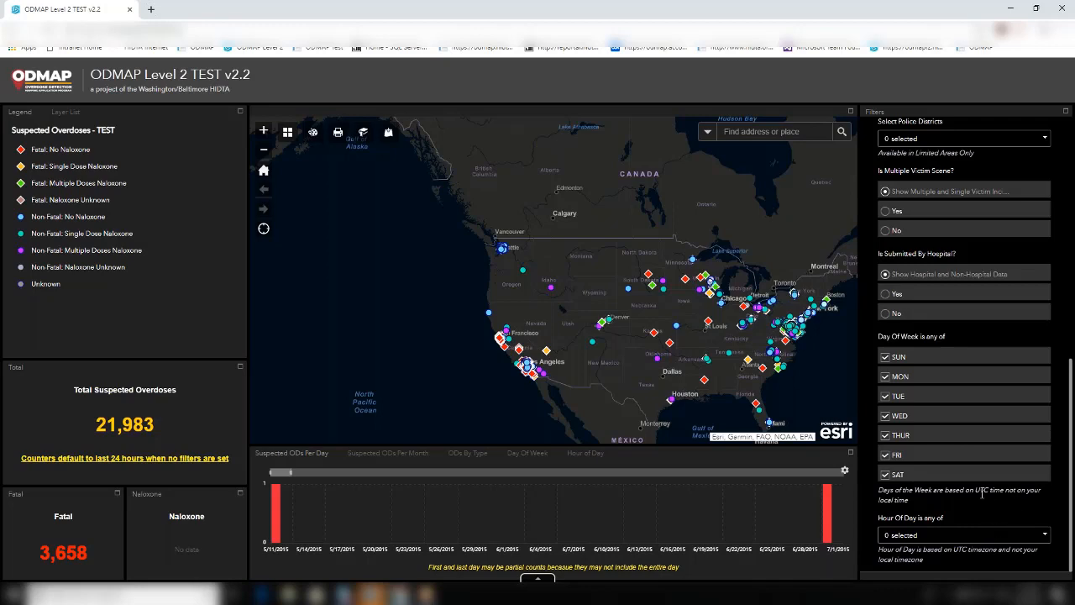
scroll(1030, 459, up, 10)
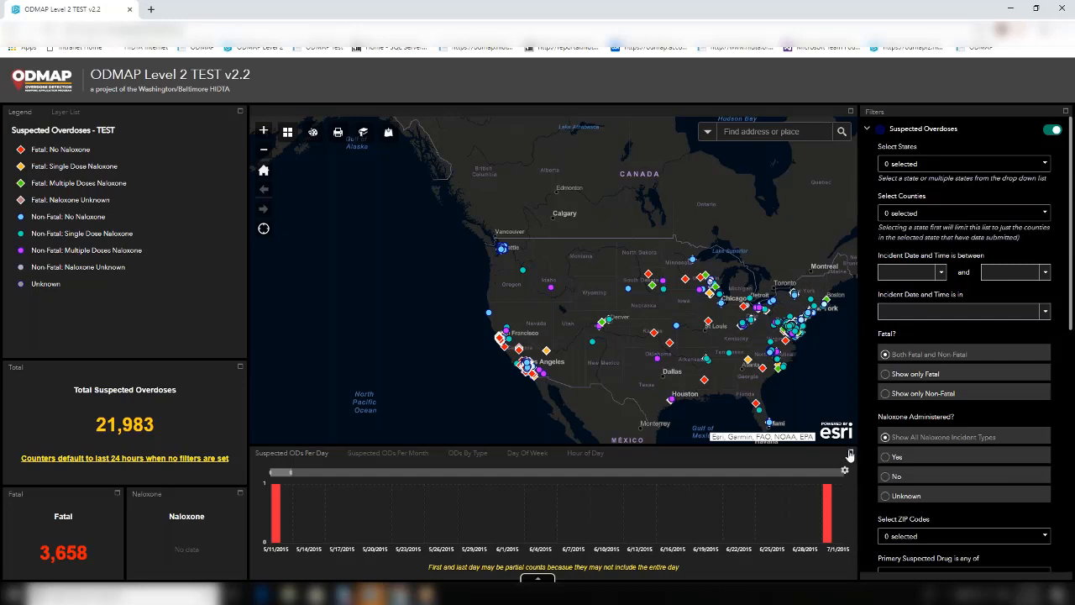
click(1044, 165)
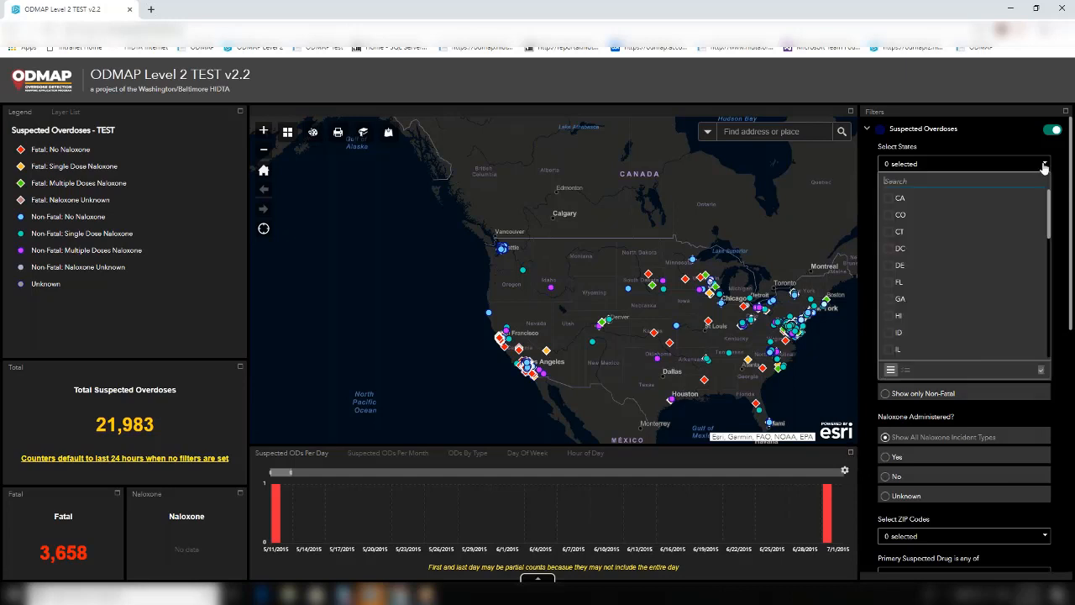
scroll(919, 311, down, 2)
click(903, 344)
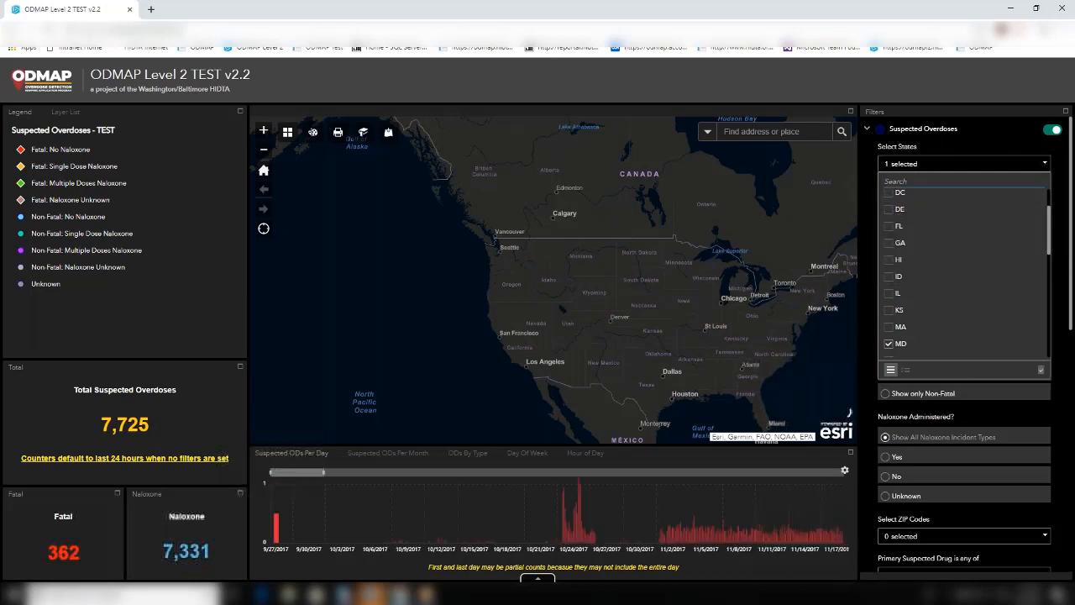
click(1016, 146)
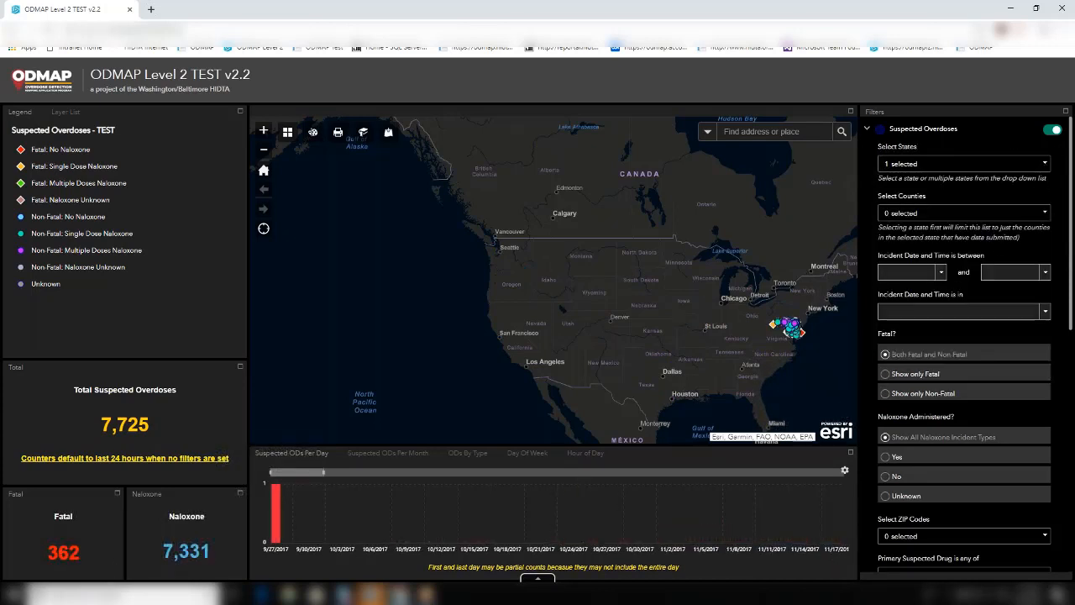
- Maximize the Suspected ODs Per Day chart
click(850, 451)
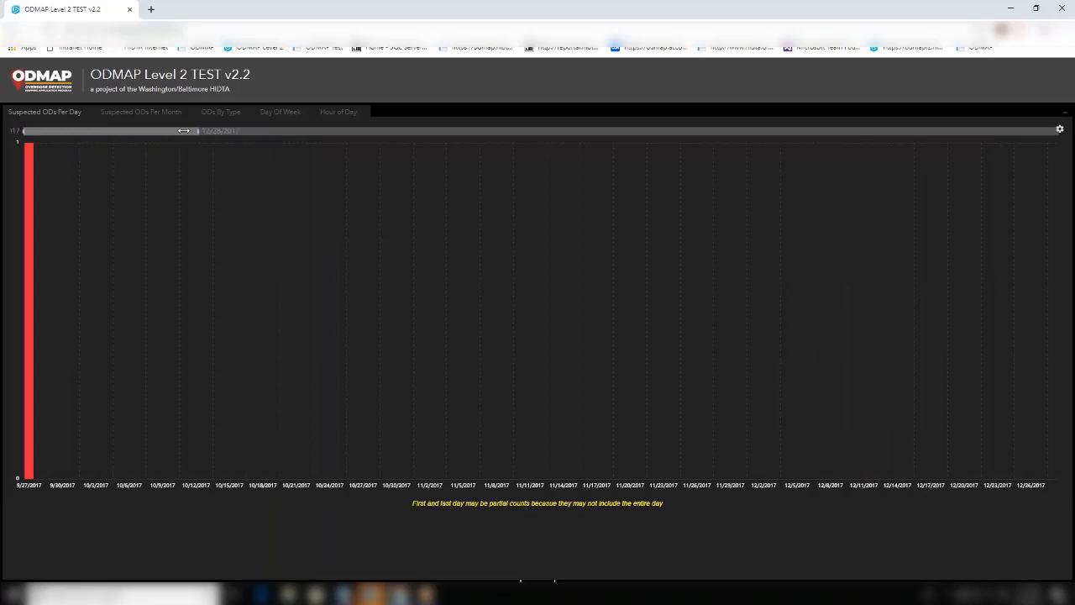
- Shift the daily chart's date window to about mid-November 2018 through mid-February 2019 and view the suspected overdoses per month
drag(183, 131, 967, 132)
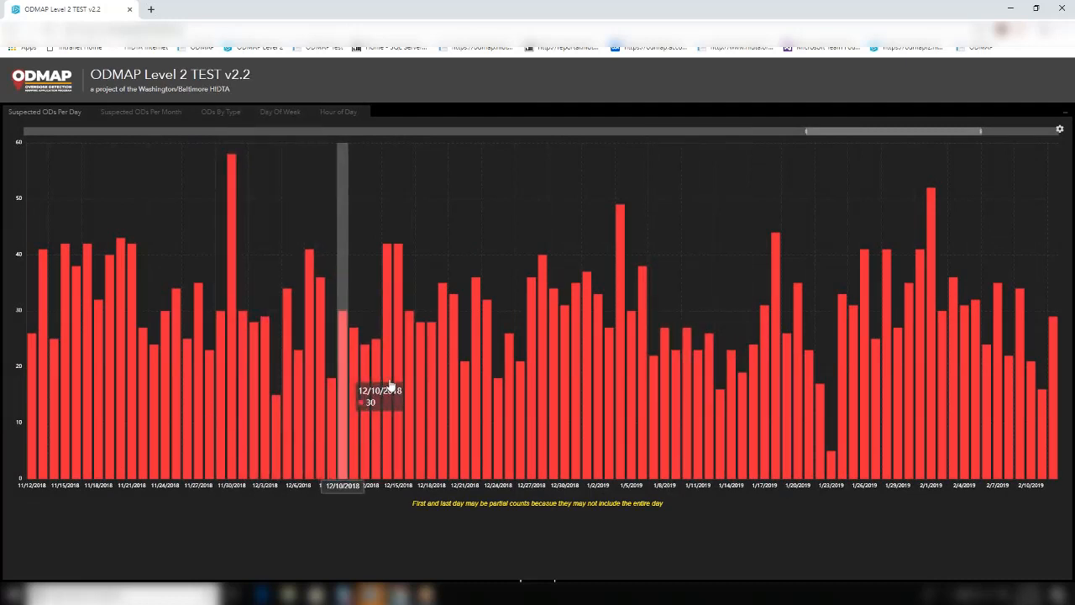
click(162, 117)
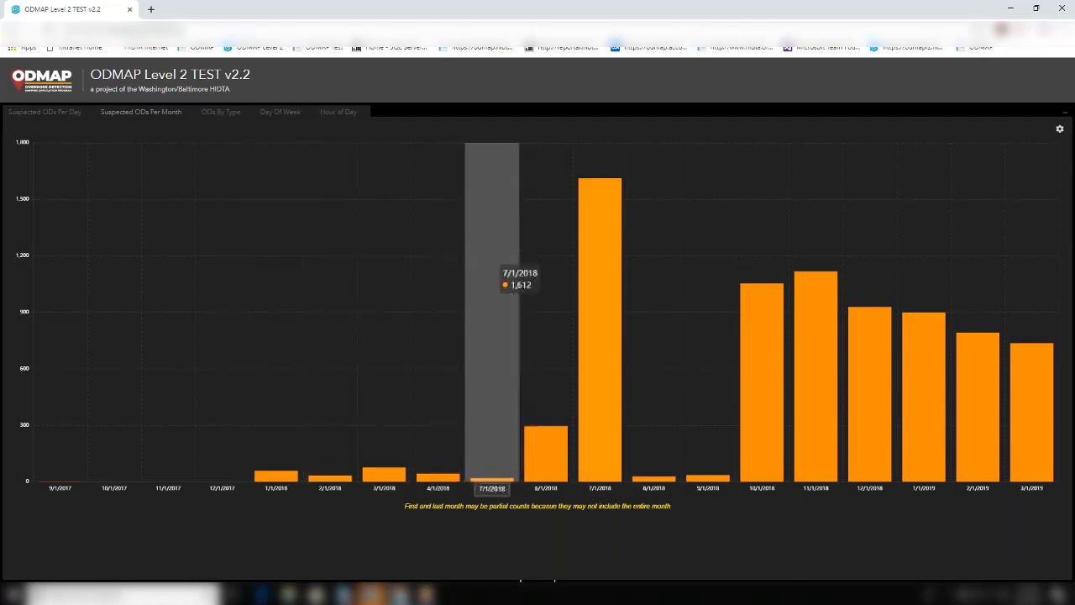
- Examine the overdose charts by type, day of week and hour of day, and restore the chart panel to its normal size
click(223, 118)
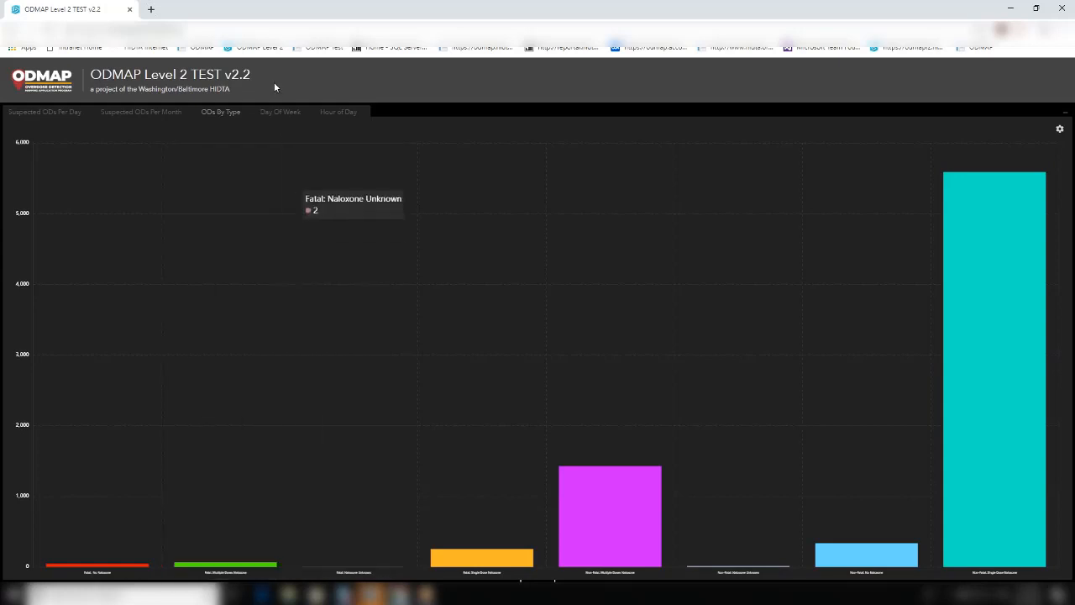
click(277, 113)
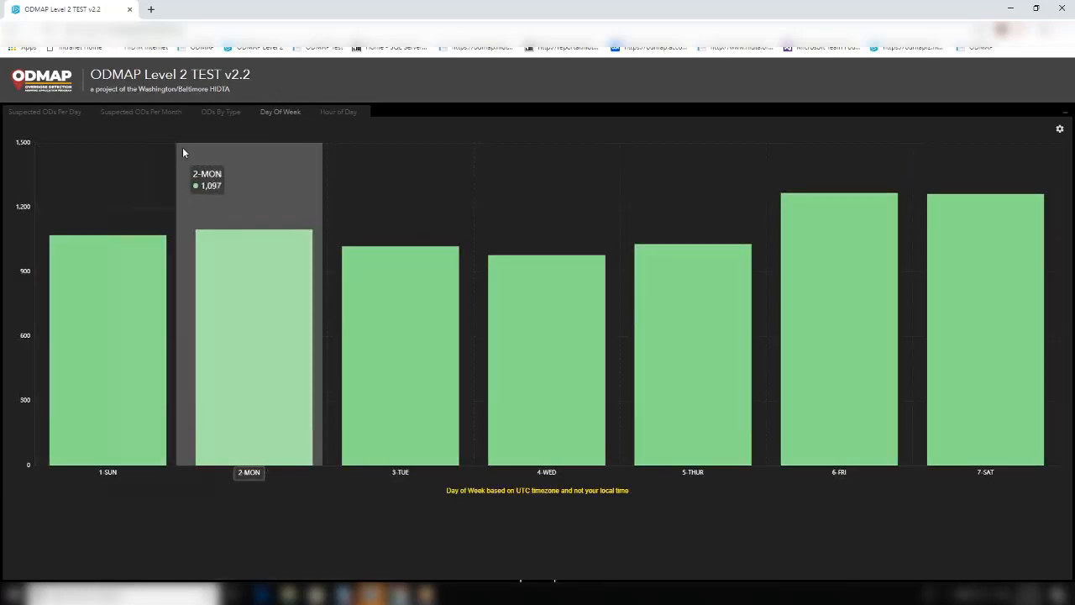
click(339, 112)
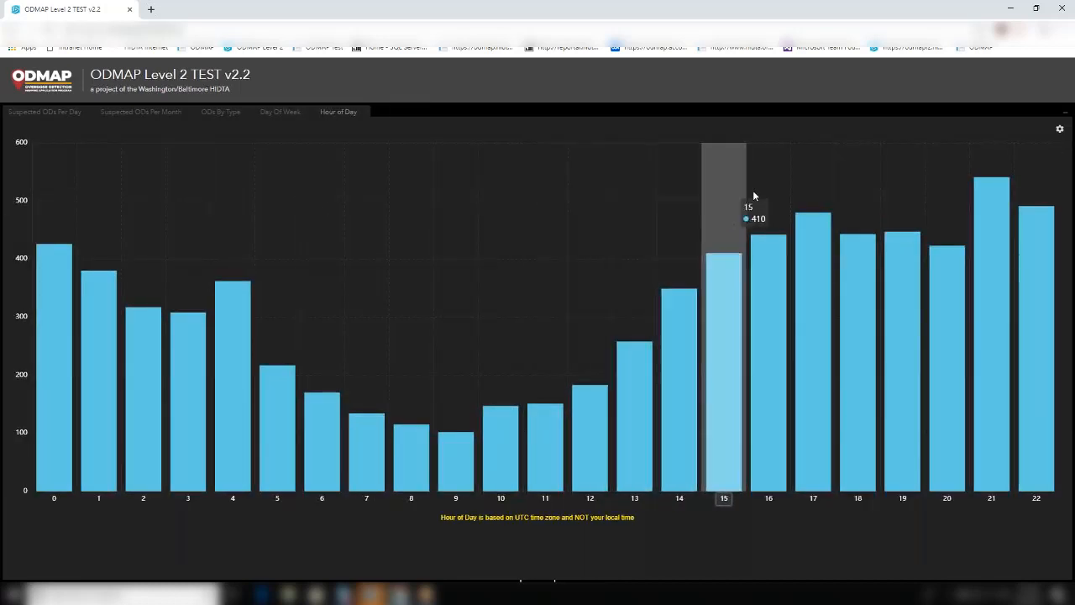
click(1063, 111)
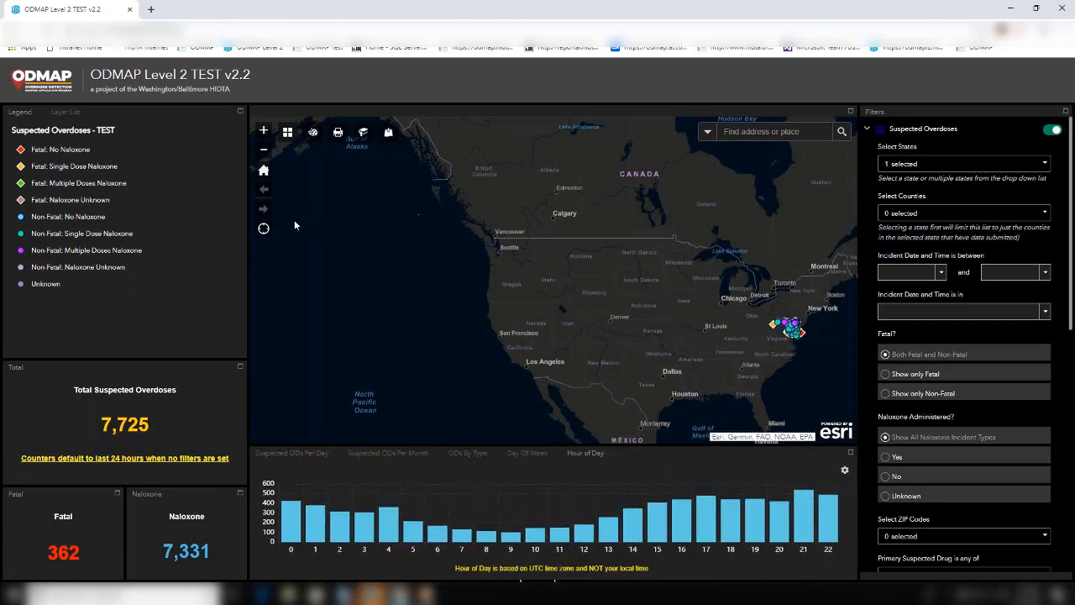
- Zoom the map to the current location, allowing location access for the site, and return to the default map extent
click(263, 229)
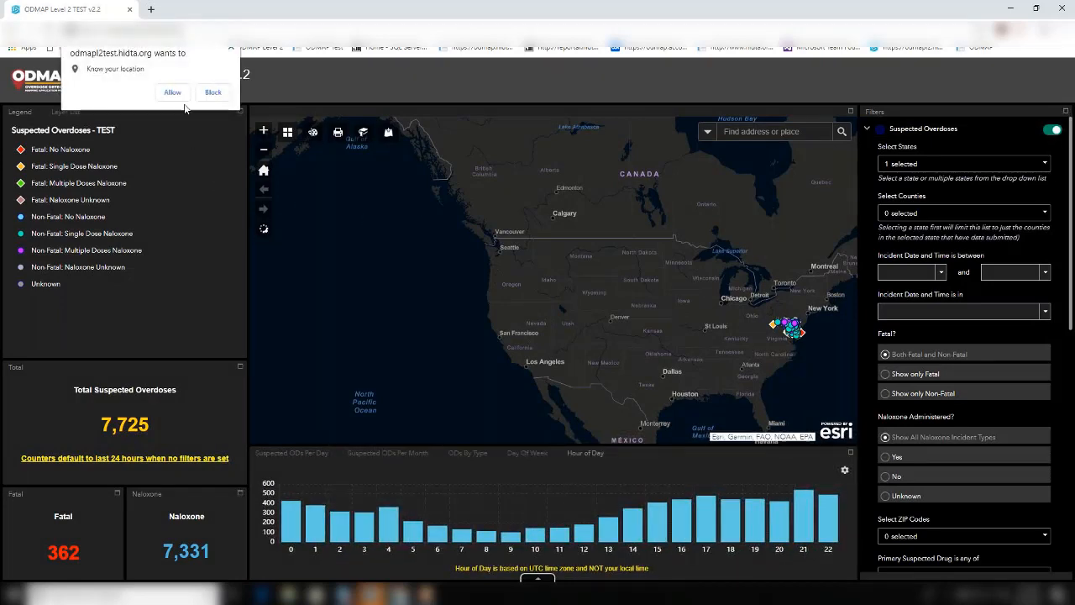
click(191, 100)
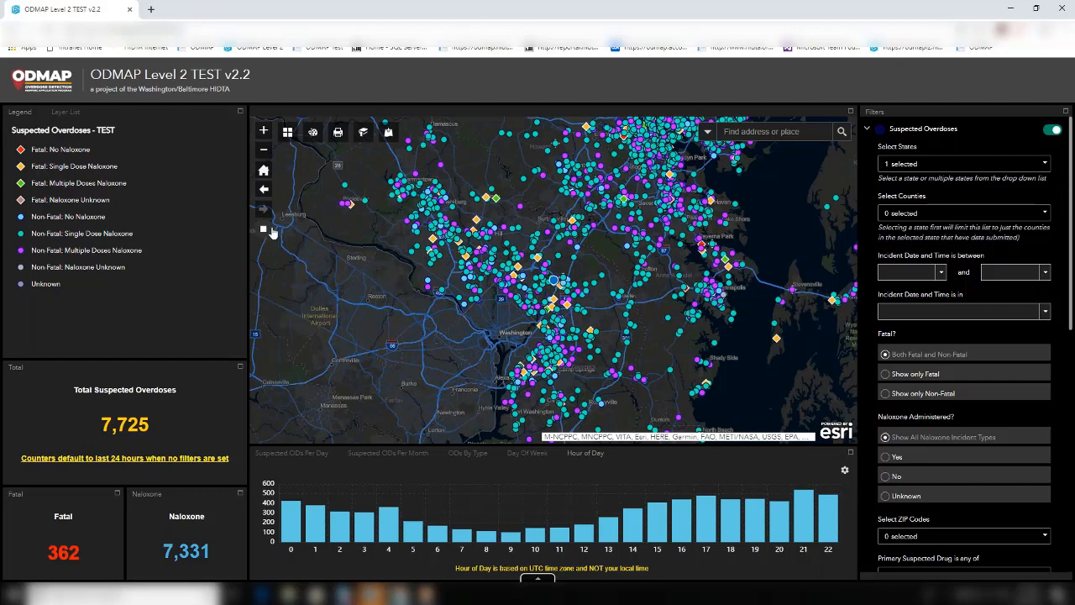
click(263, 173)
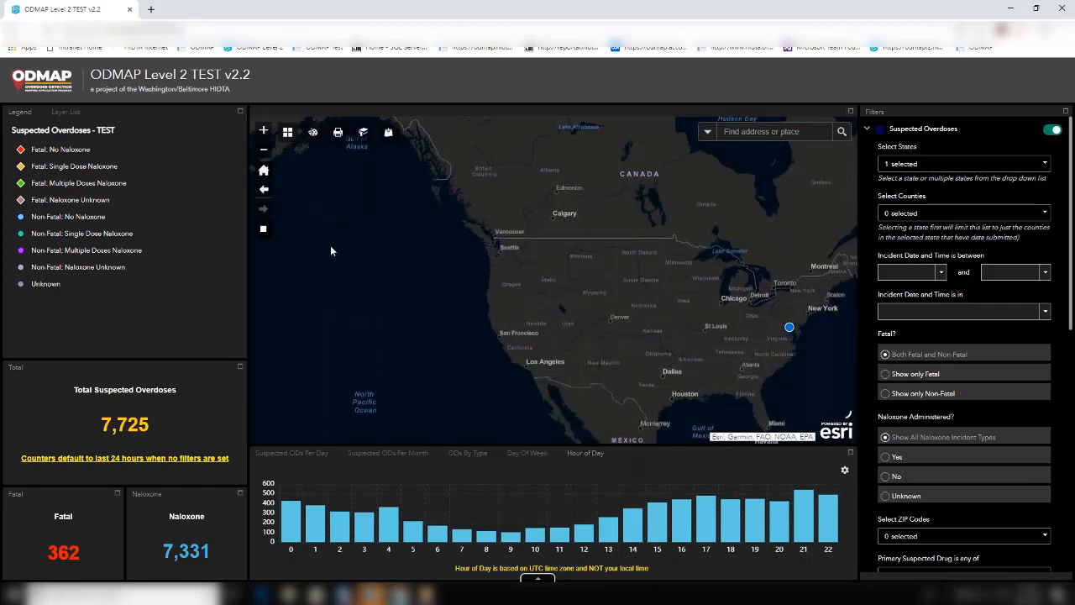
- Open the map's bookmarks, zoom the map to the Michigan area and browse the remaining predefined bookmarks
click(363, 134)
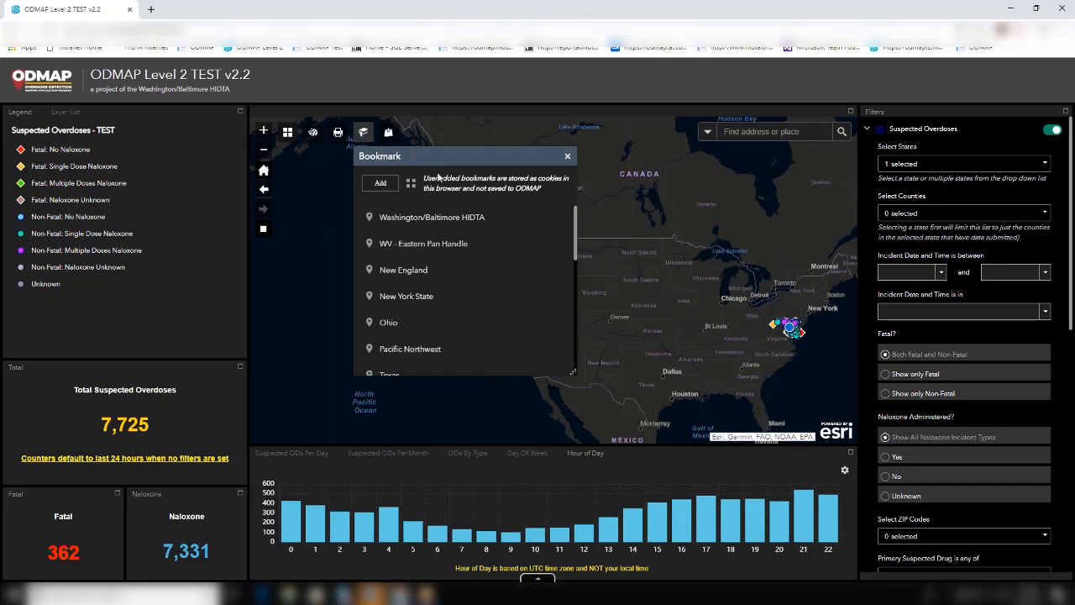
click(525, 245)
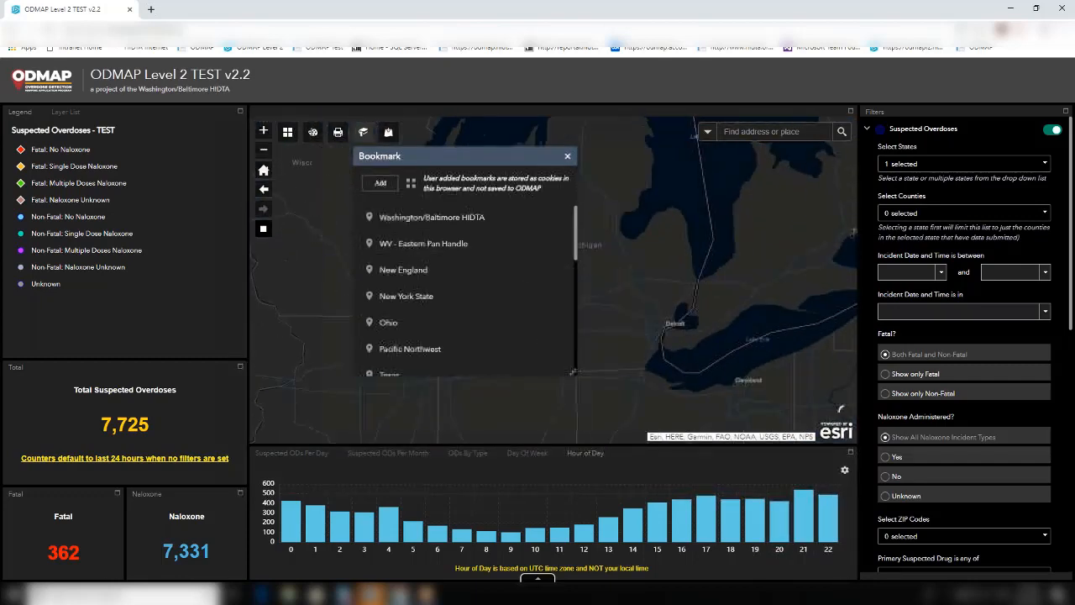
scroll(520, 306, down, 2)
scroll(516, 315, down, 5)
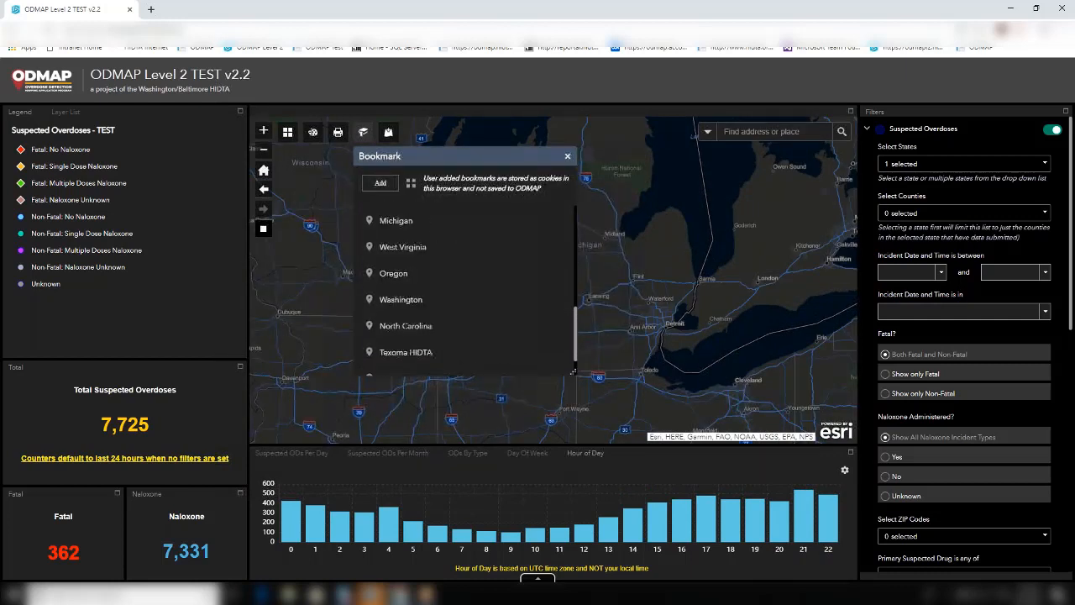
- Add a bookmark of the current map view named bookmark1
click(384, 185)
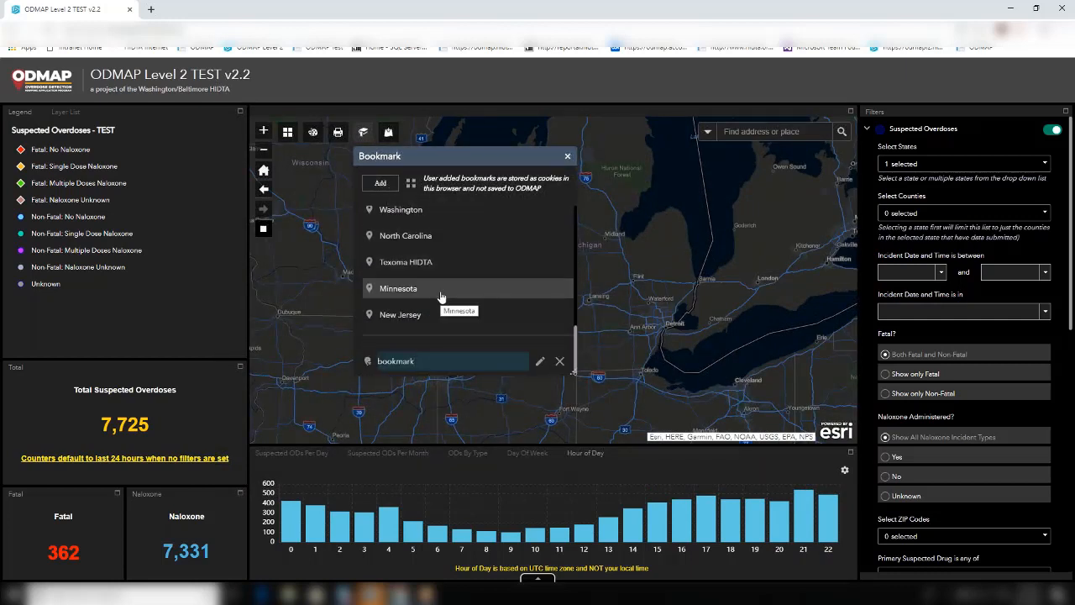
text(1)
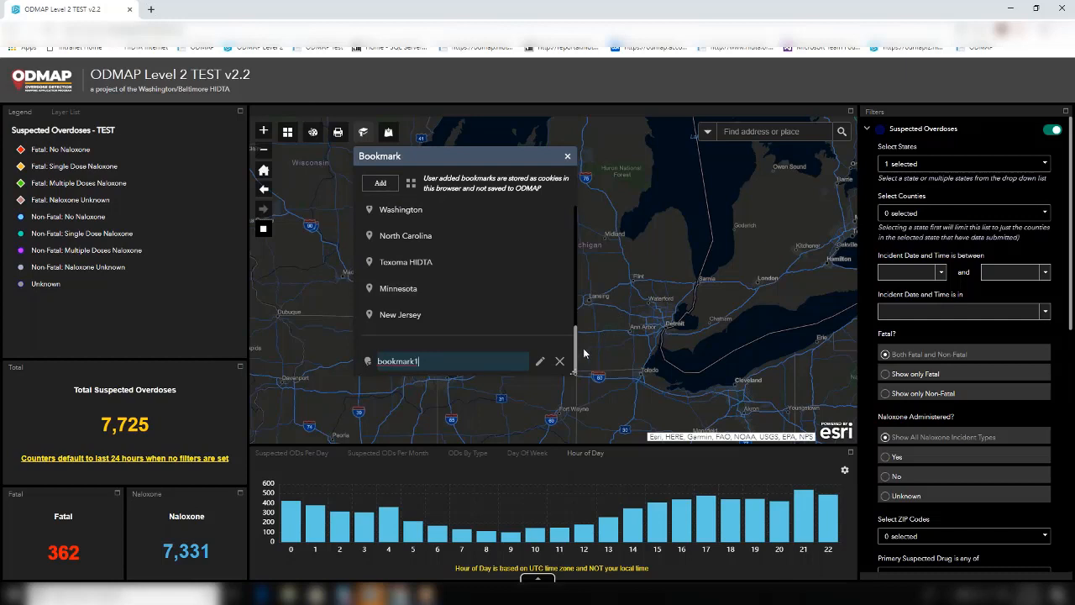
key(Return)
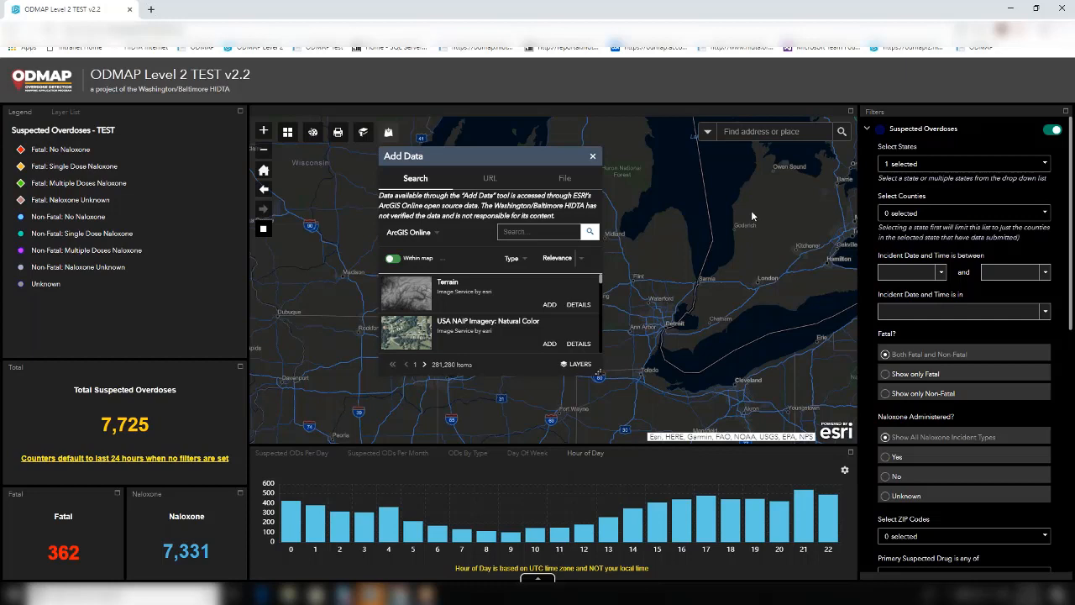
- Search ArcGIS Online for "hospital" in Add Data and add the Hospitals layer to the map
click(553, 228)
text(hospitals)
key(BackSpace)
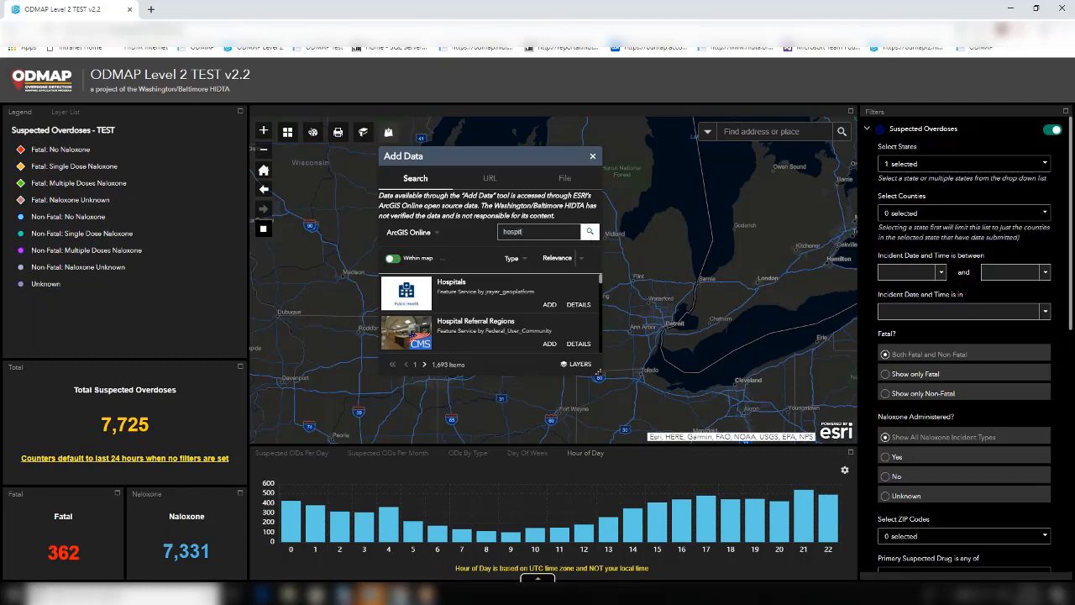
click(549, 304)
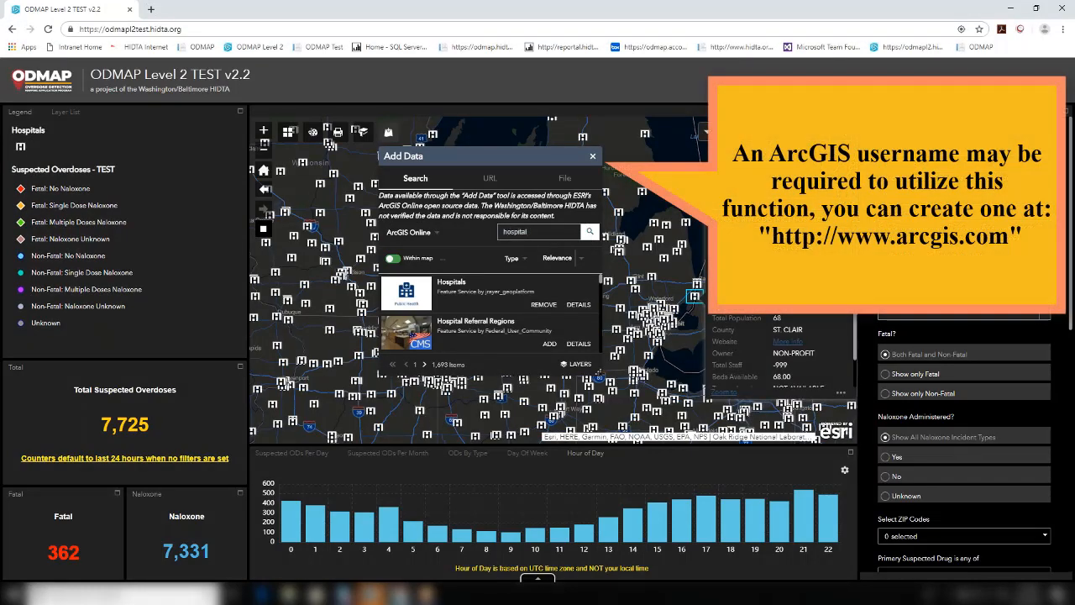
- Examine the options for adding map data from a web service URL and from a file
click(495, 180)
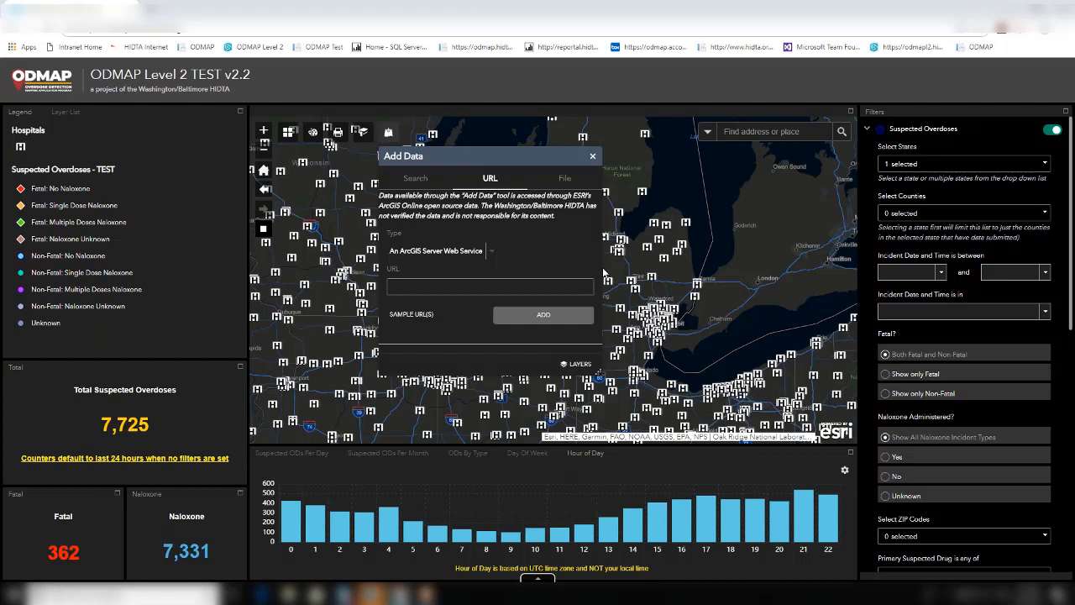
click(407, 283)
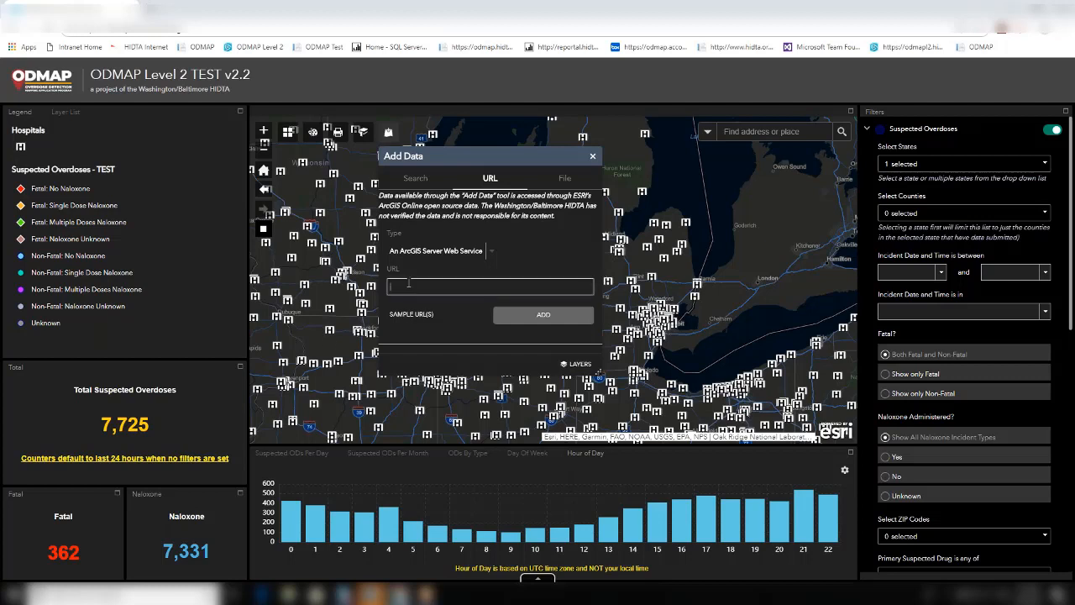
click(566, 181)
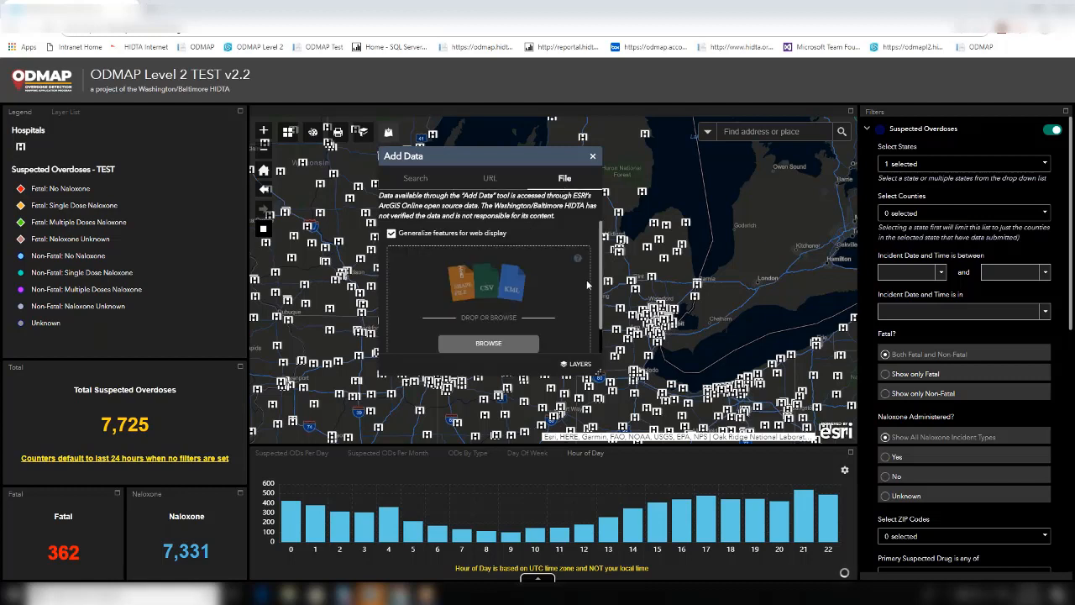